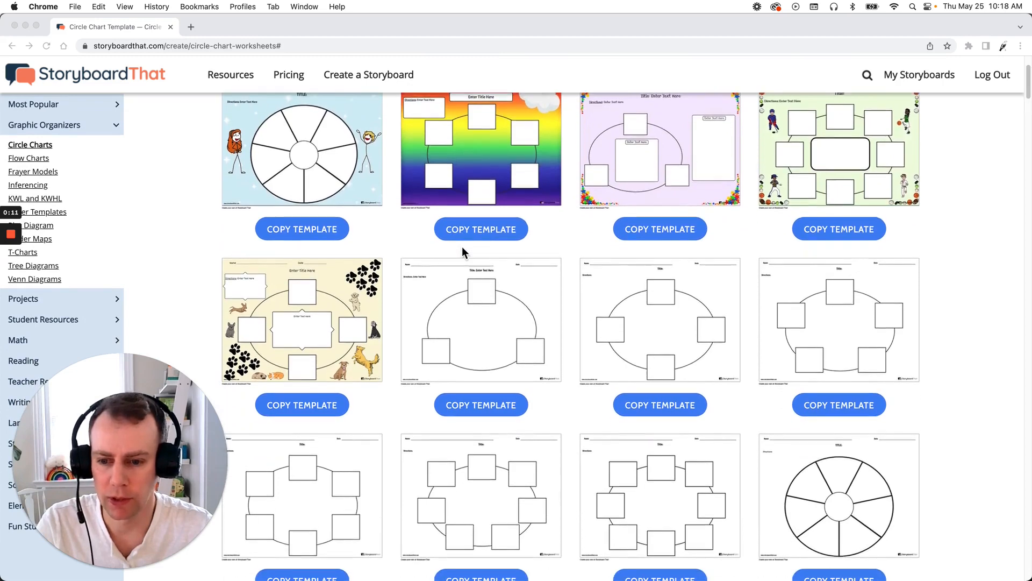
- Copy the dog-themed circle chart template and title the new storyboard Template 1
scroll(476, 230, "up", 1)
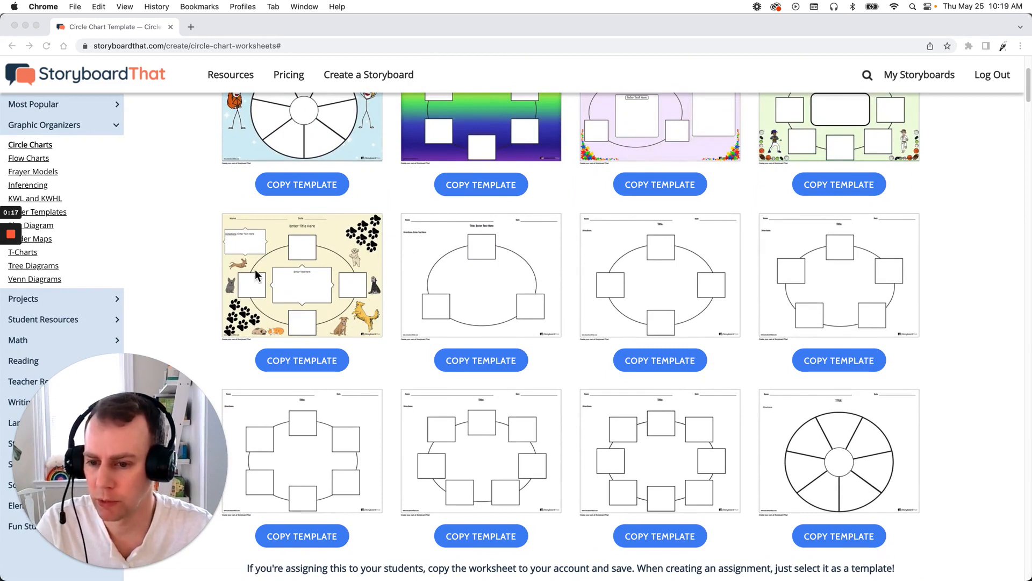
left_click(323, 362)
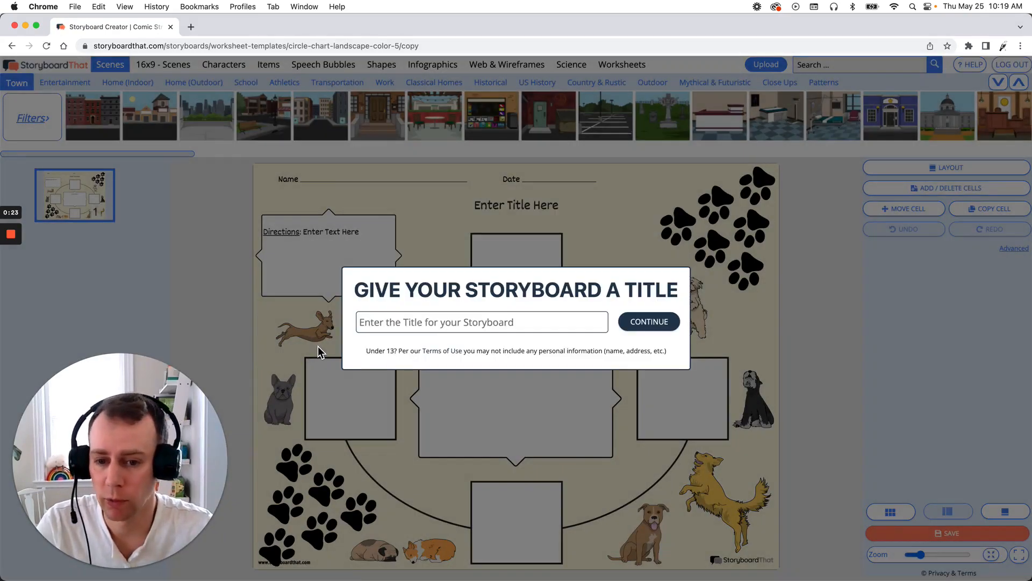
left_click(382, 325)
type("Templa")
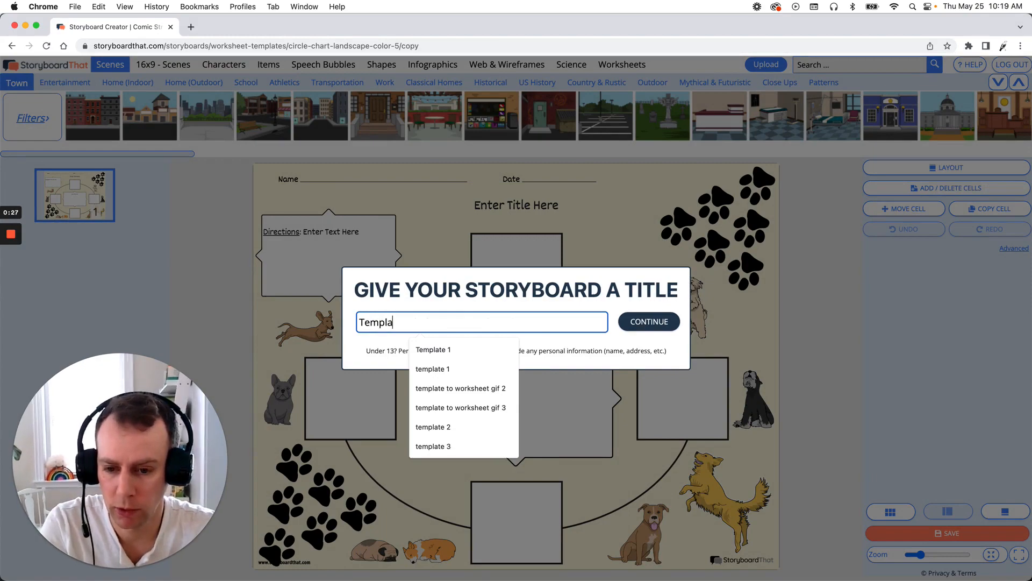
type("te 1")
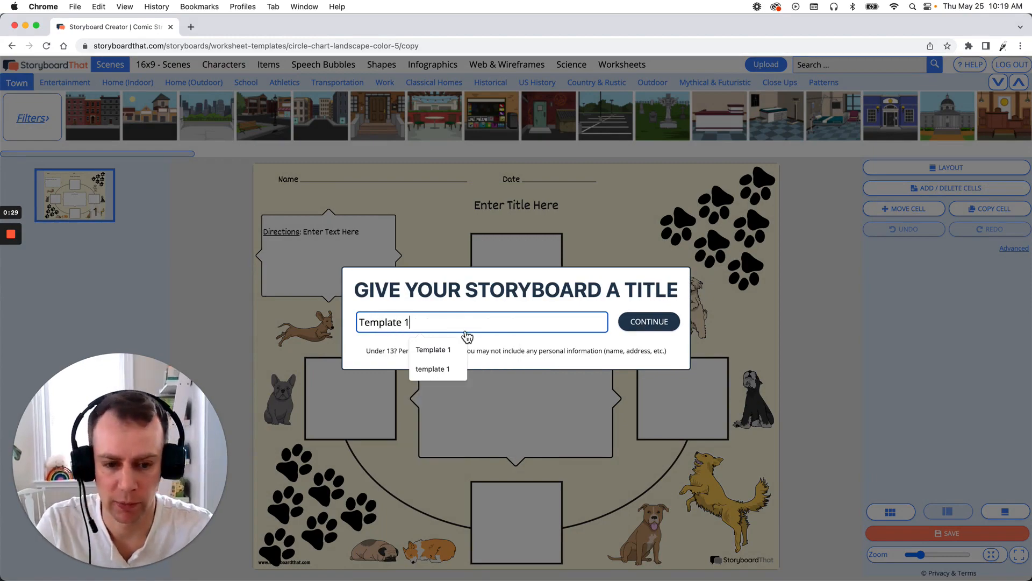
left_click(651, 325)
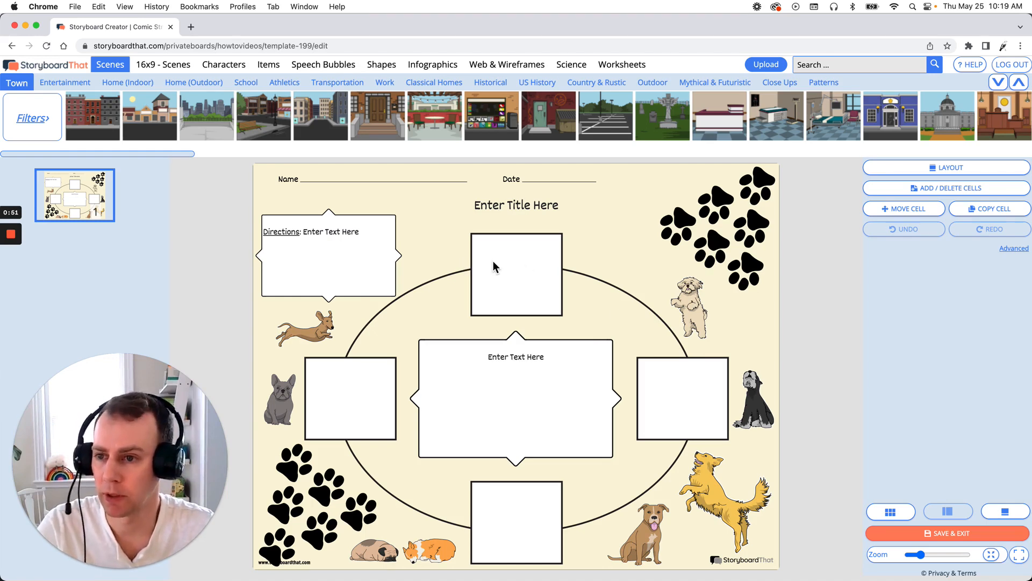
- Add an adult male character from Characters into the top box of the circle chart
left_click(225, 65)
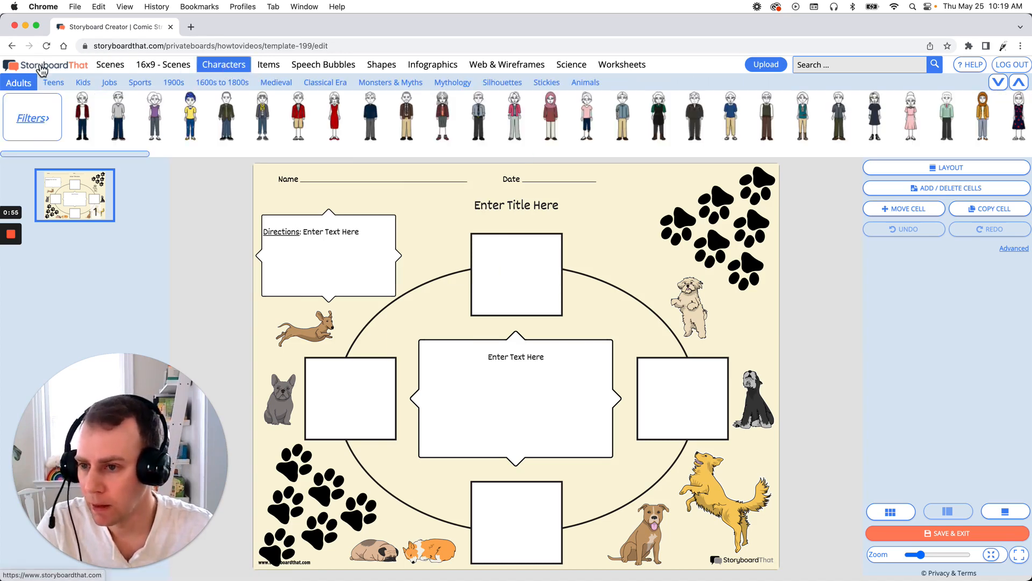
mouse_move(135, 128)
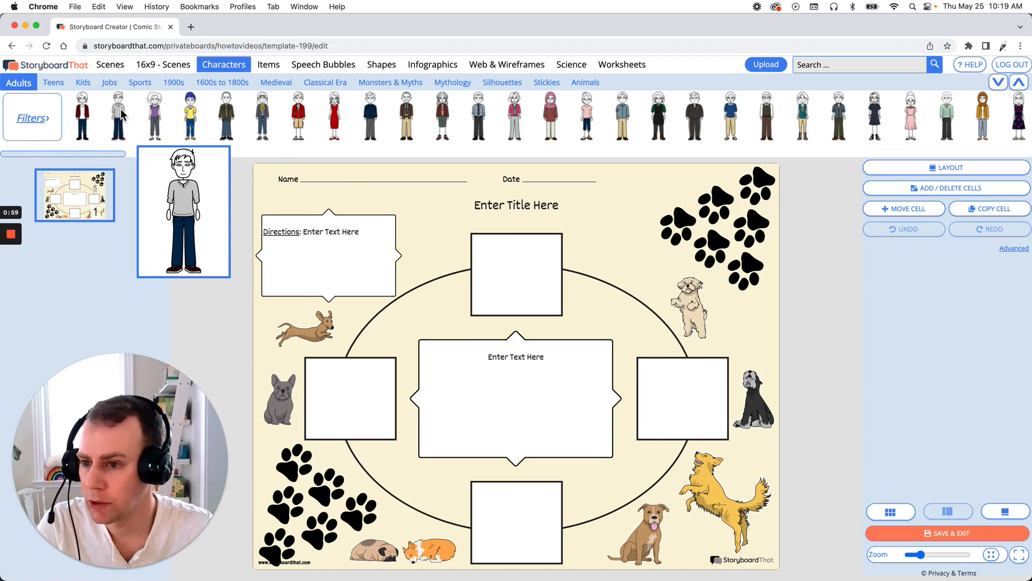
left_click_drag(122, 113, 502, 283)
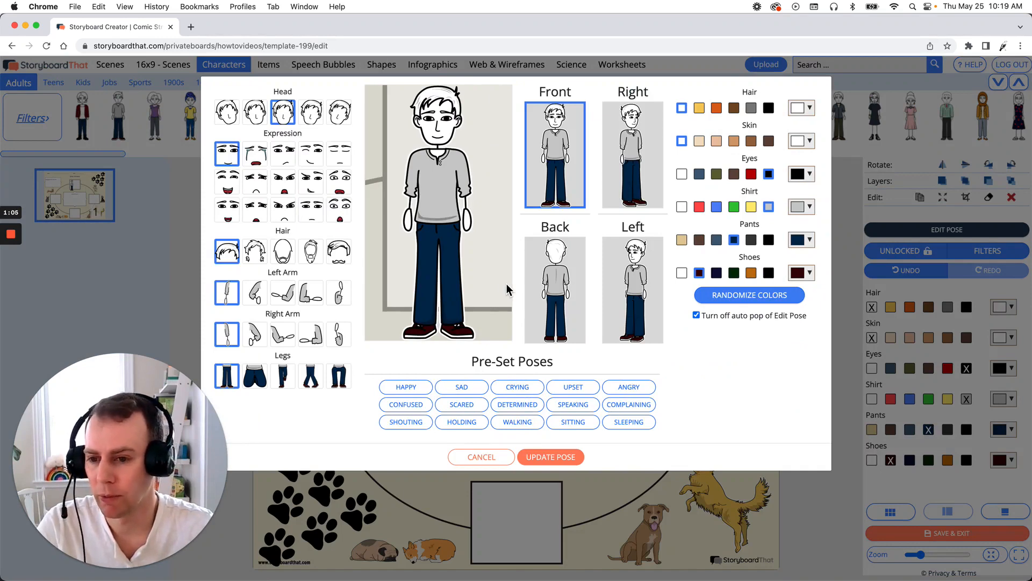
- Edit the character's pose with a talking expression, gesturing arms, blond hair and lighter skin, and apply it
left_click(227, 212)
left_click(285, 337)
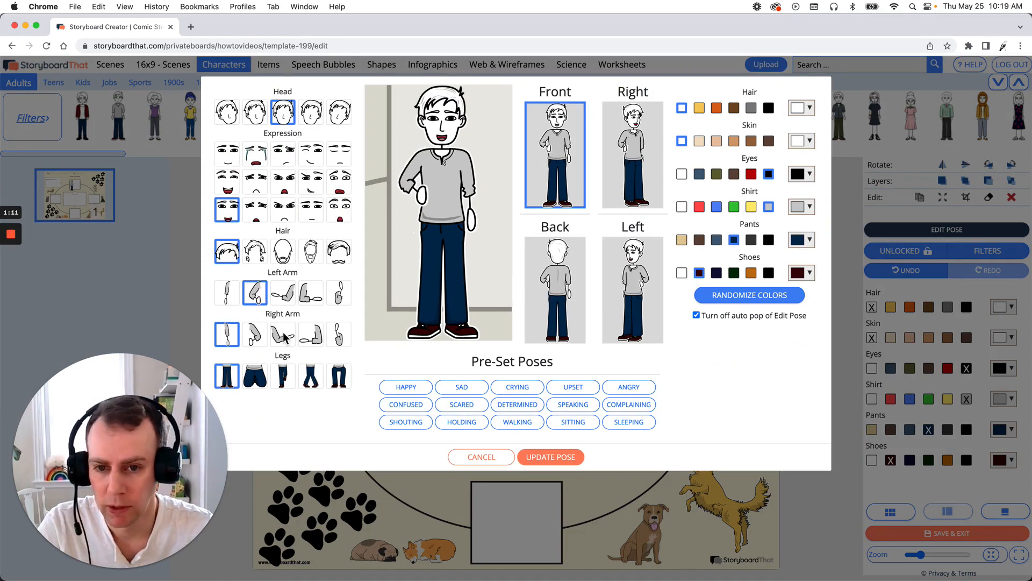
left_click(699, 108)
left_click(717, 141)
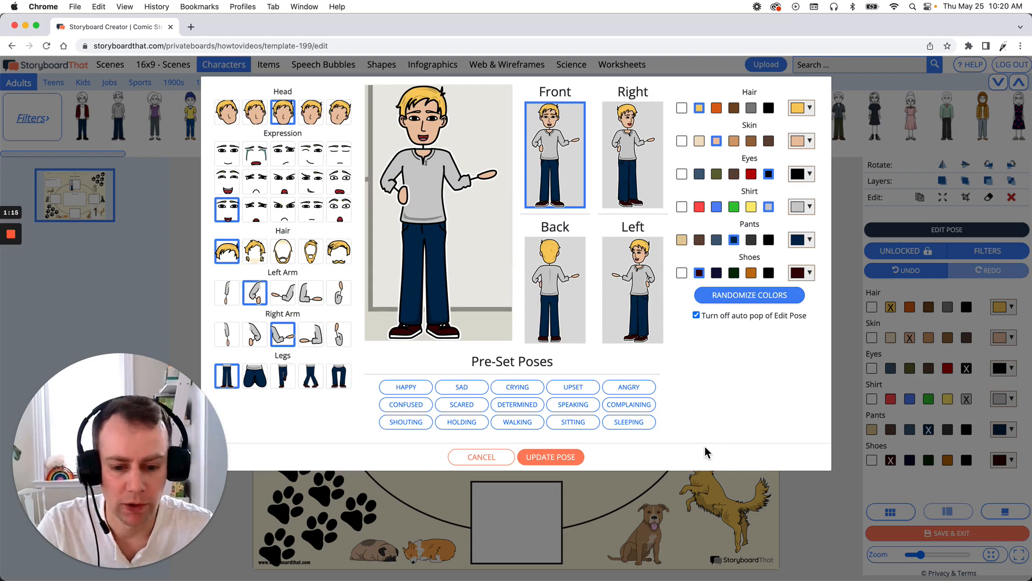
left_click(570, 457)
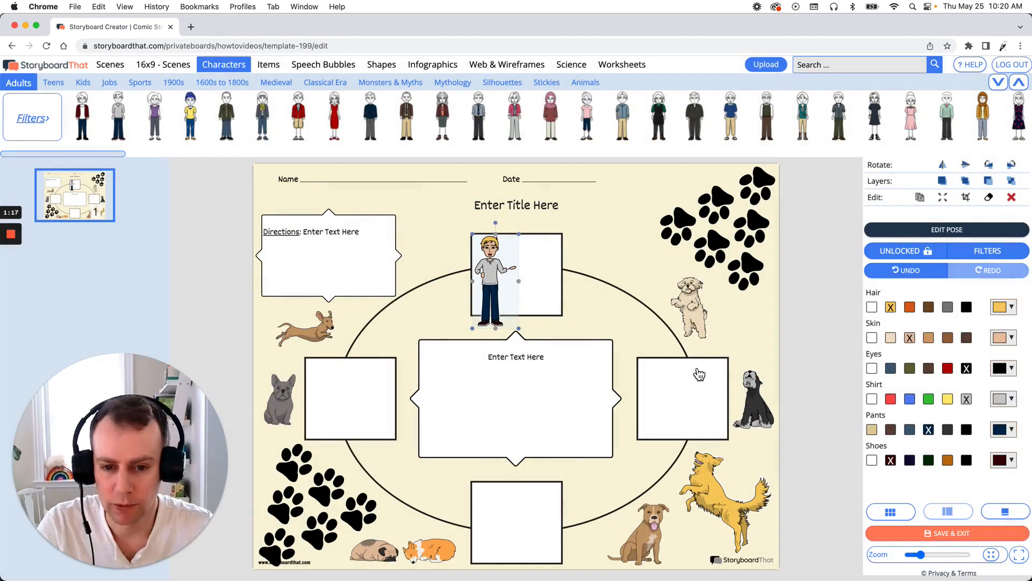
- Shrink the character and position it at the left side of the top box
mouse_move(499, 280)
left_mouse_down()
mouse_move(371, 279)
mouse_move(632, 287)
mouse_move(556, 343)
mouse_move(483, 340)
mouse_move(501, 328)
mouse_move(484, 276)
left_mouse_up()
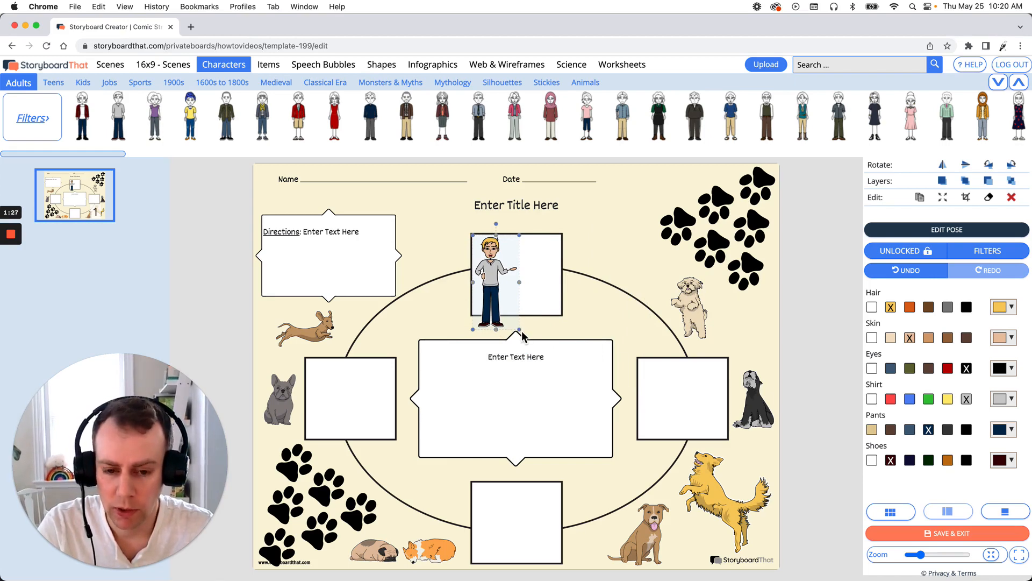
left_click_drag(519, 330, 512, 318)
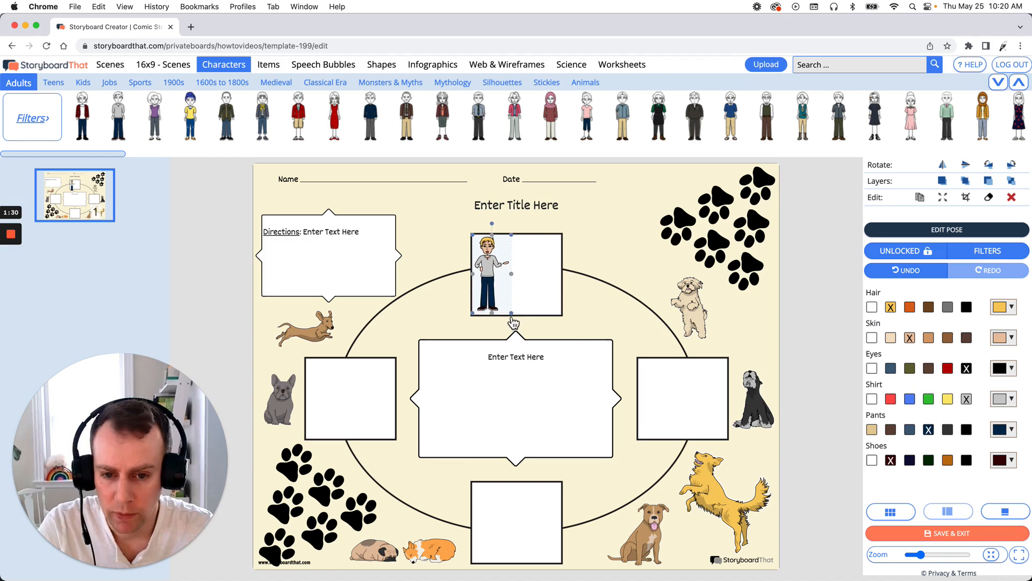
left_click_drag(486, 269, 491, 269)
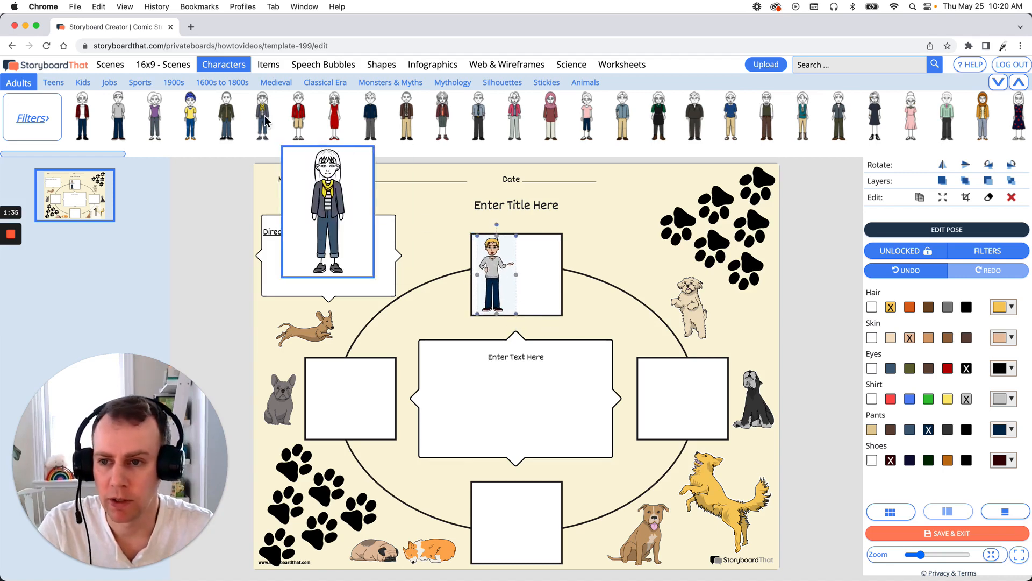
- Add a black schnauzer from the Animals characters to the top box, shrinking it and placing it beside the person
mouse_move(196, 112)
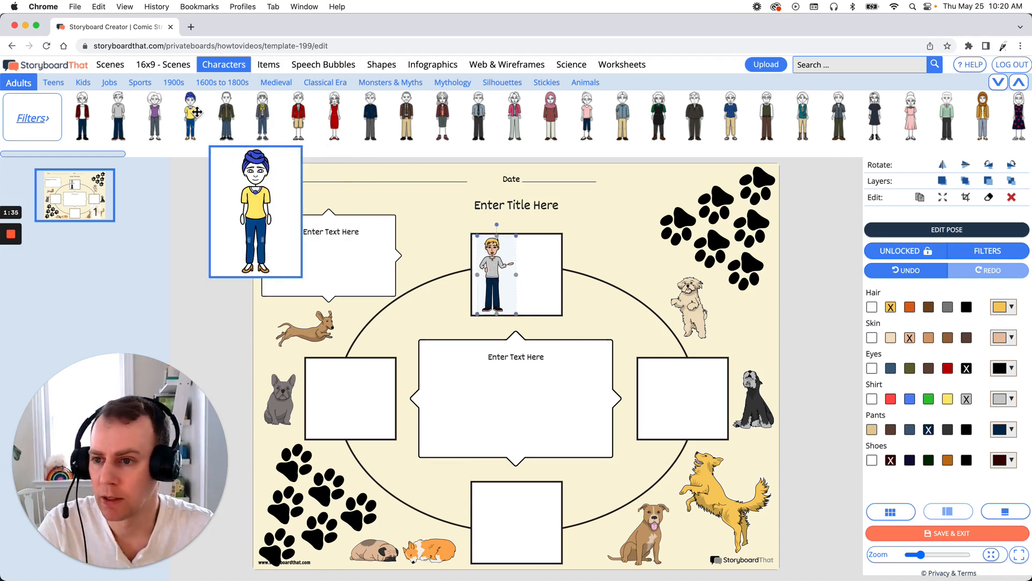
left_click(598, 86)
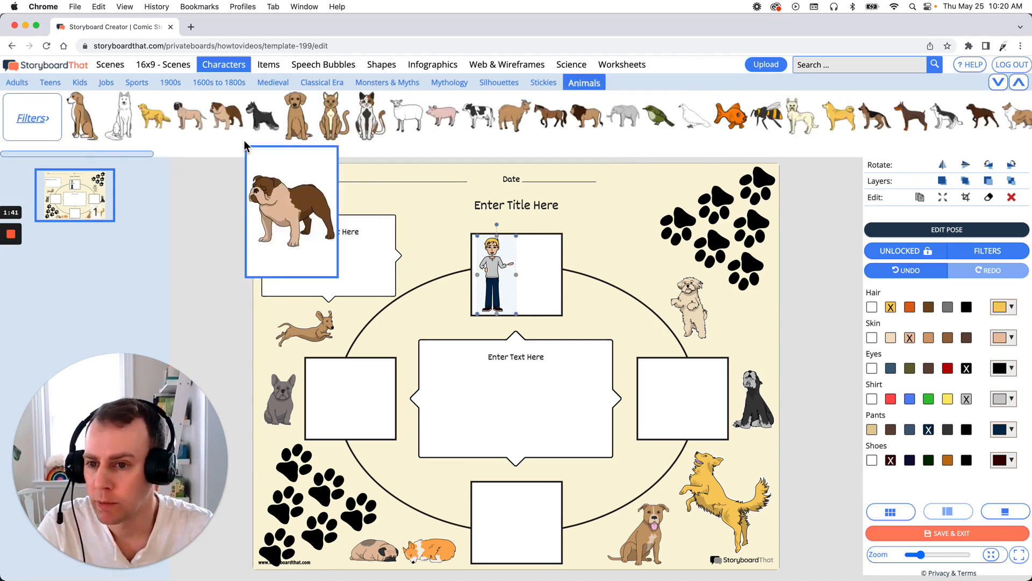
mouse_move(257, 119)
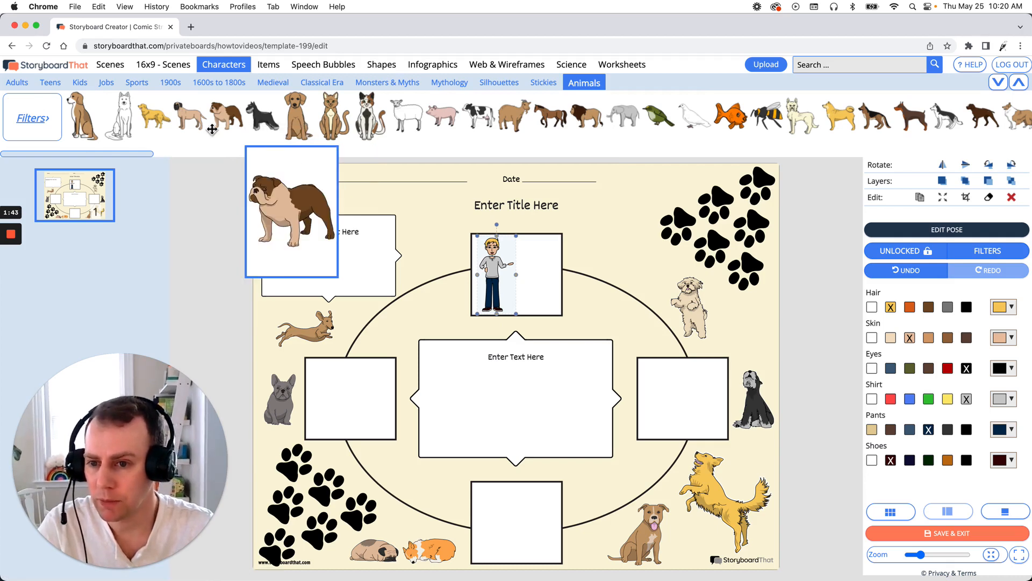
left_click_drag(257, 117, 529, 290)
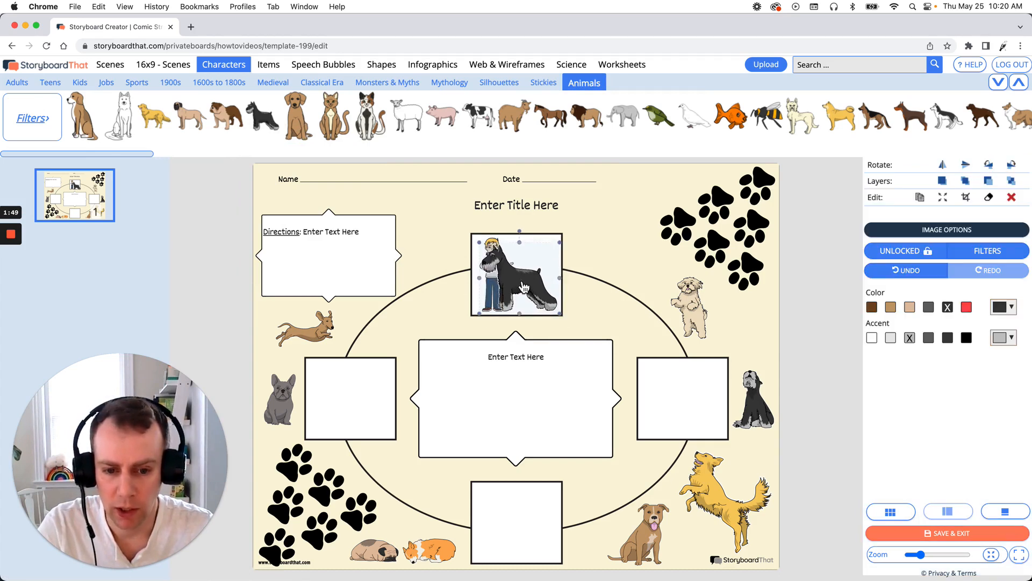
left_click_drag(480, 244, 537, 298)
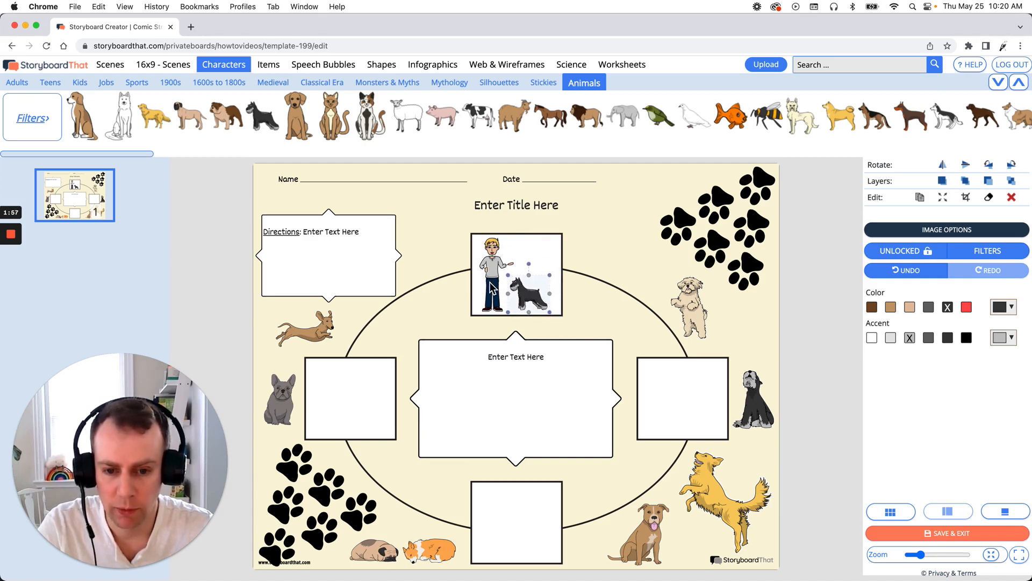
left_click(504, 276, "shift")
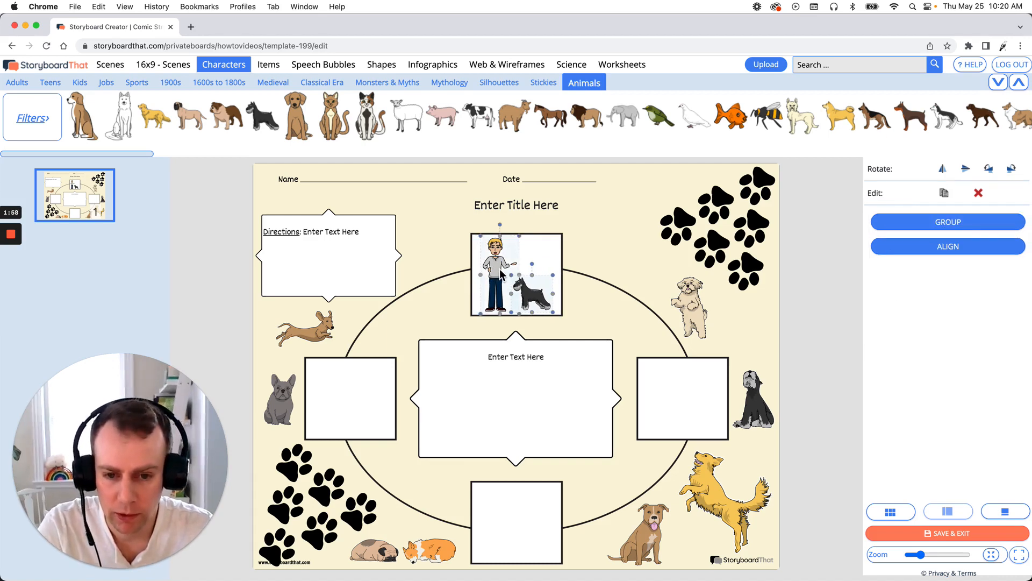
left_click_drag(503, 276, 501, 275)
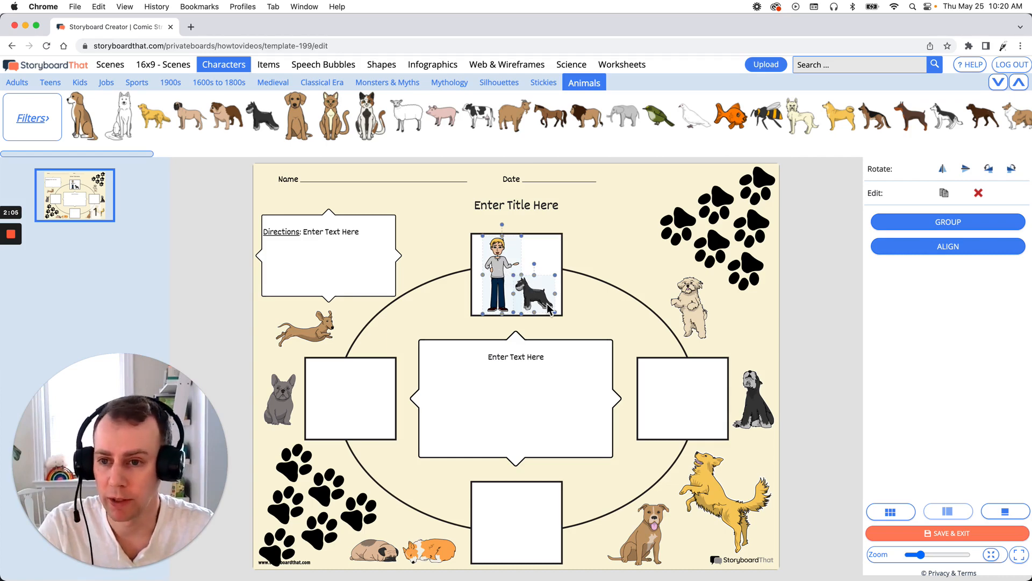
- Search the items for dog food and place a filled dog bowl in the right box
left_click(267, 66)
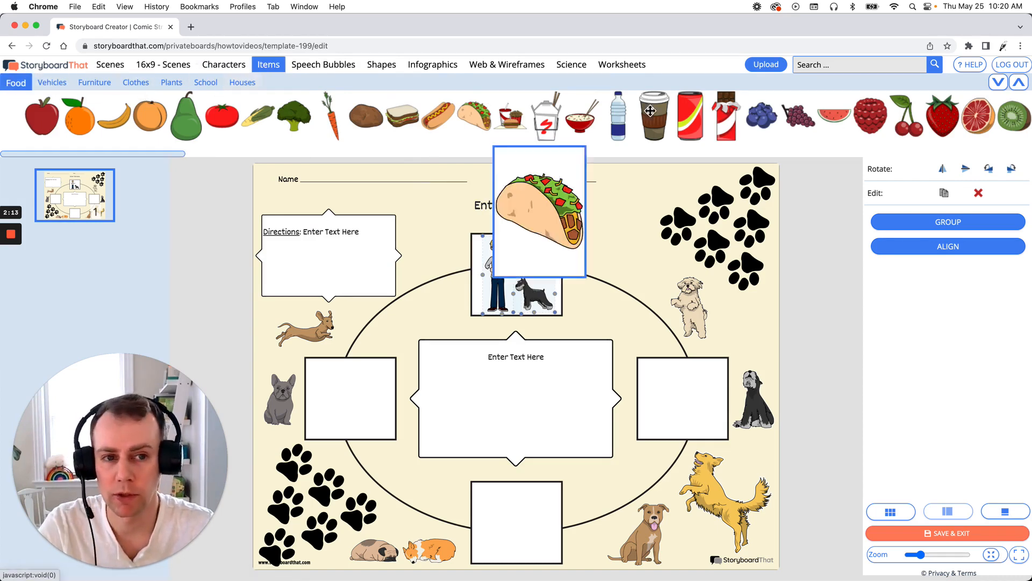
left_click(924, 70)
type("dog food")
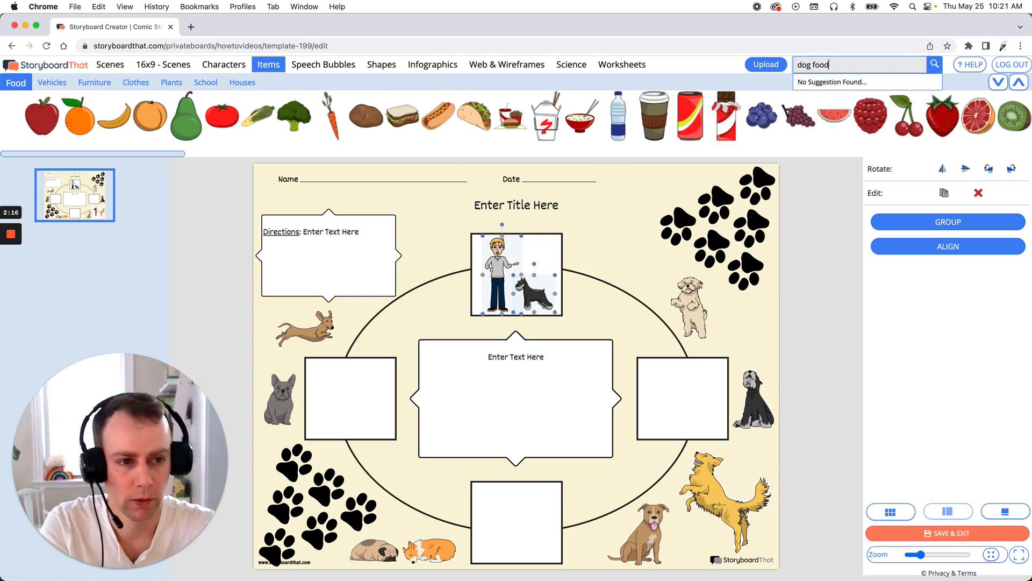
key("Return")
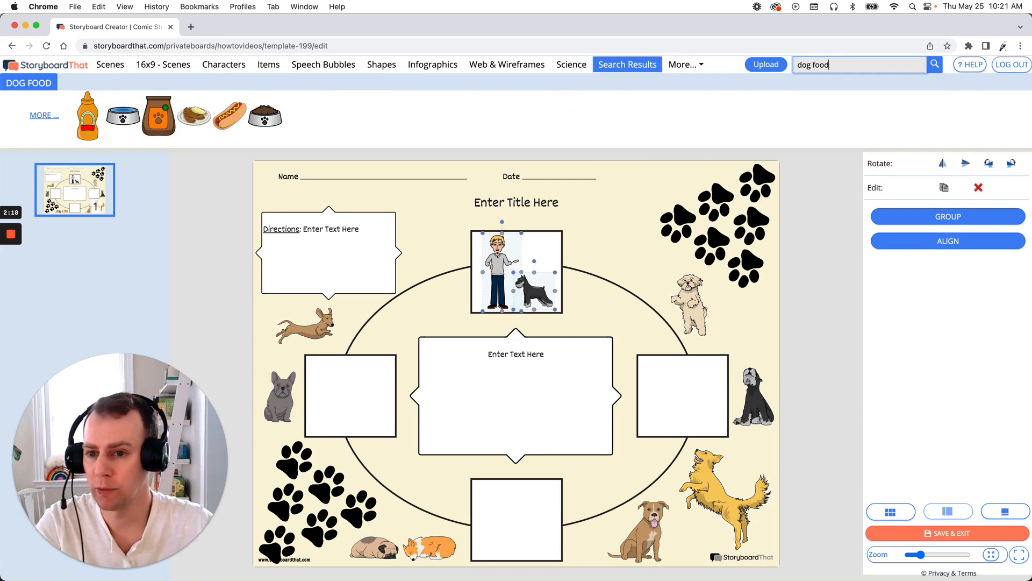
mouse_move(266, 117)
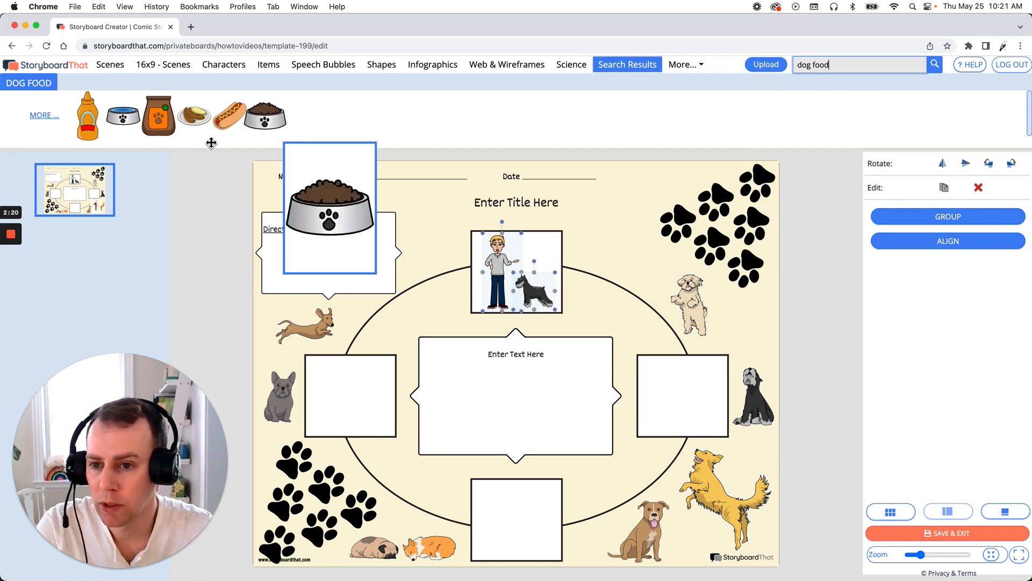
left_click_drag(266, 117, 699, 420)
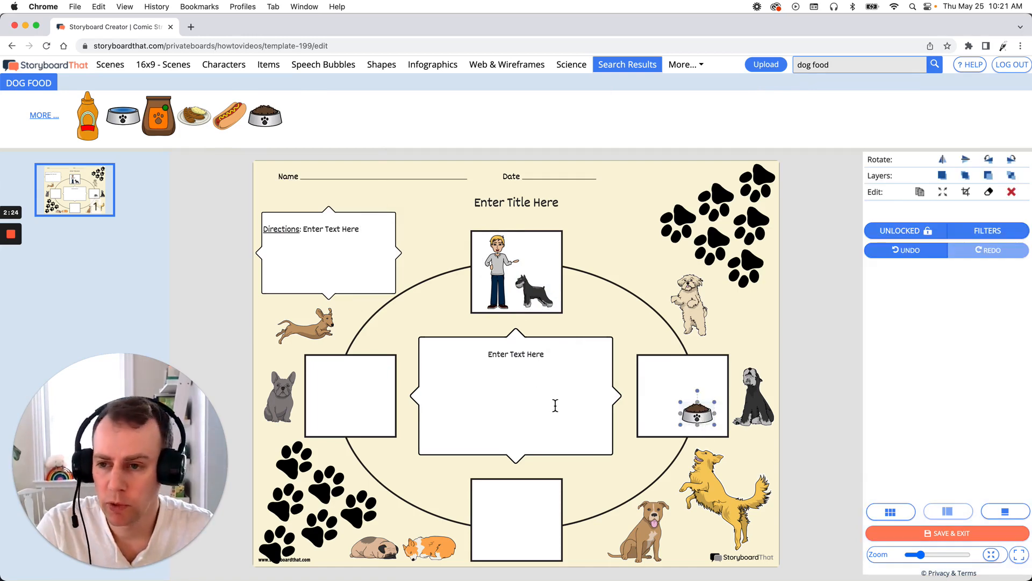
- Add a dog food bag to the right box and recolor it in tan, yellow and red
mouse_move(165, 130)
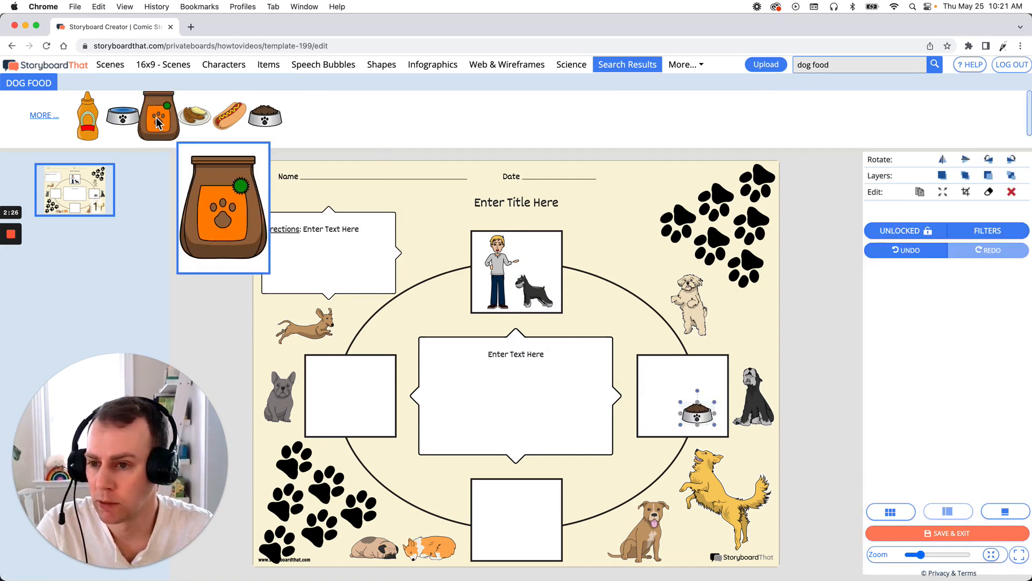
left_click_drag(164, 130, 670, 389)
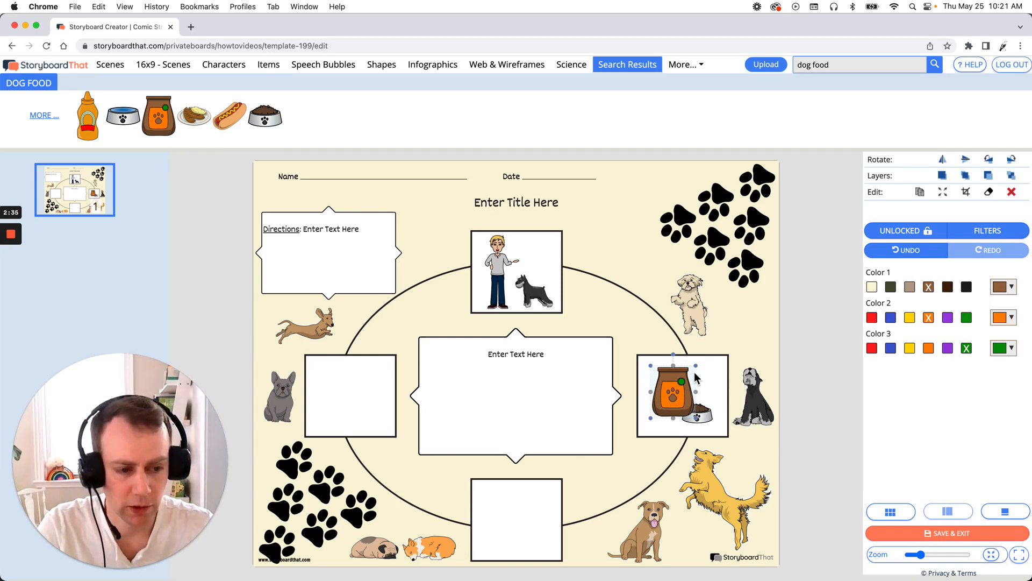
left_click(908, 286)
left_click(911, 319)
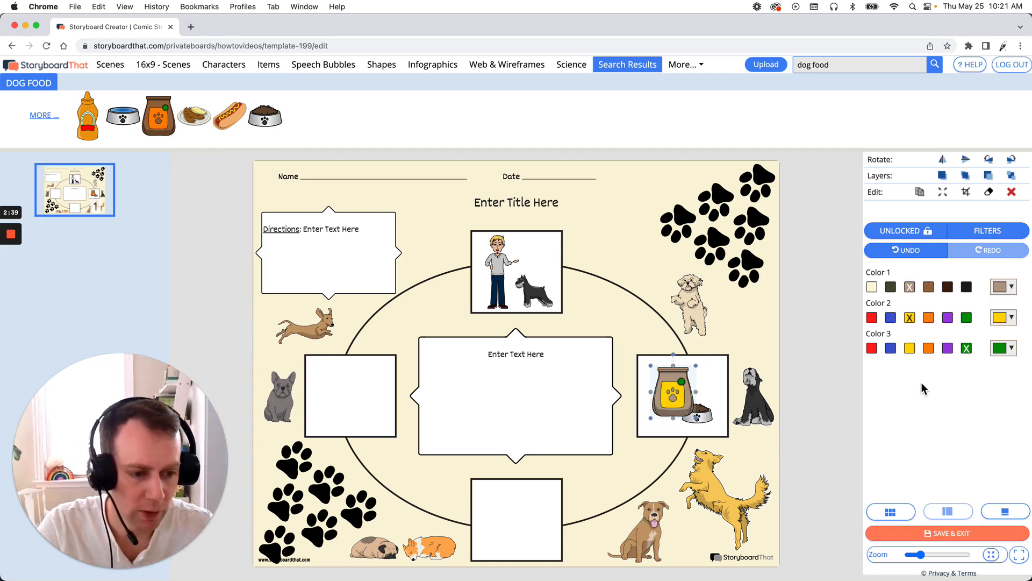
left_click(872, 349)
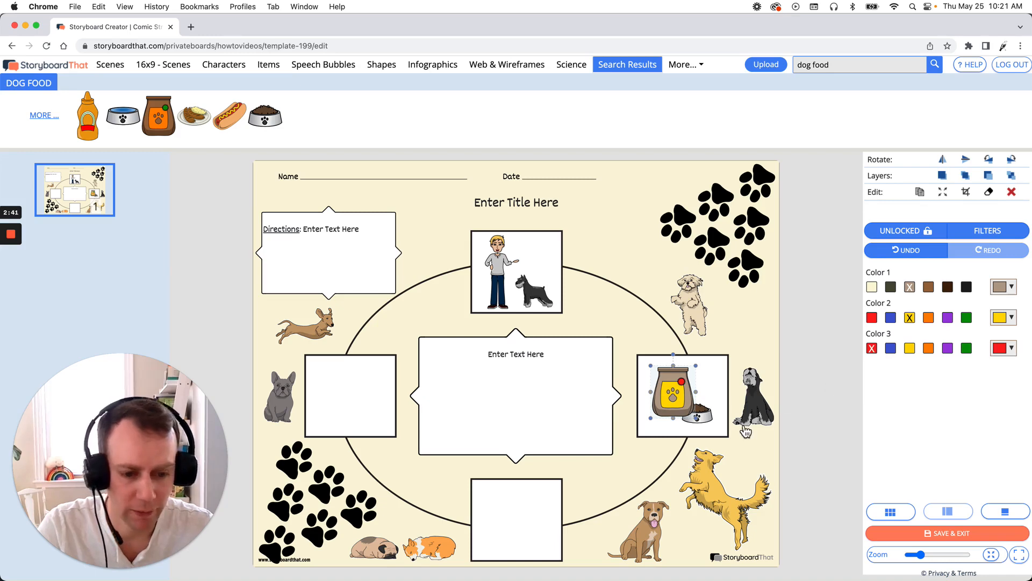
- Bring the dog bowl in front of the dog food bag
left_click_drag(677, 398, 677, 397)
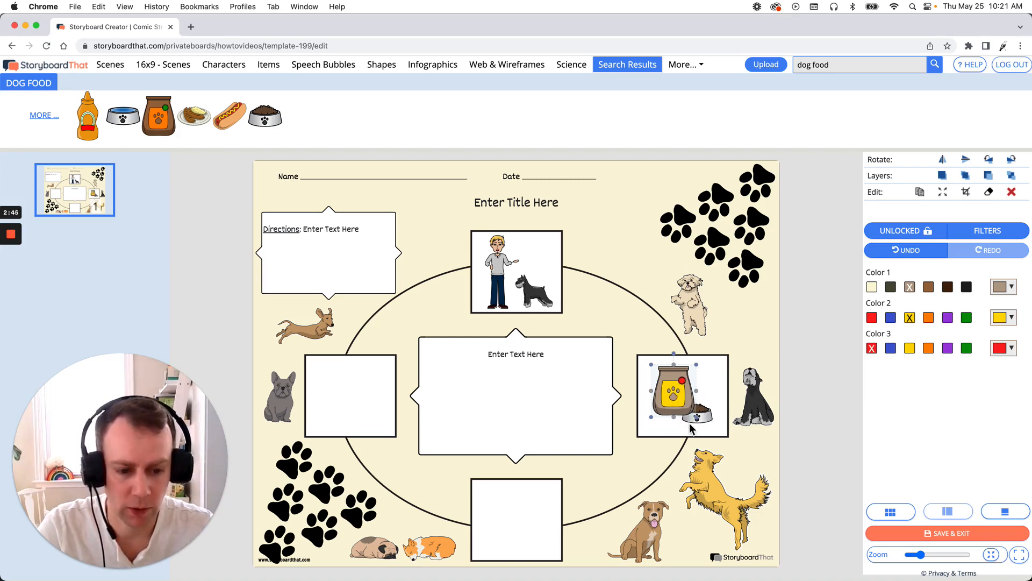
left_click(709, 420)
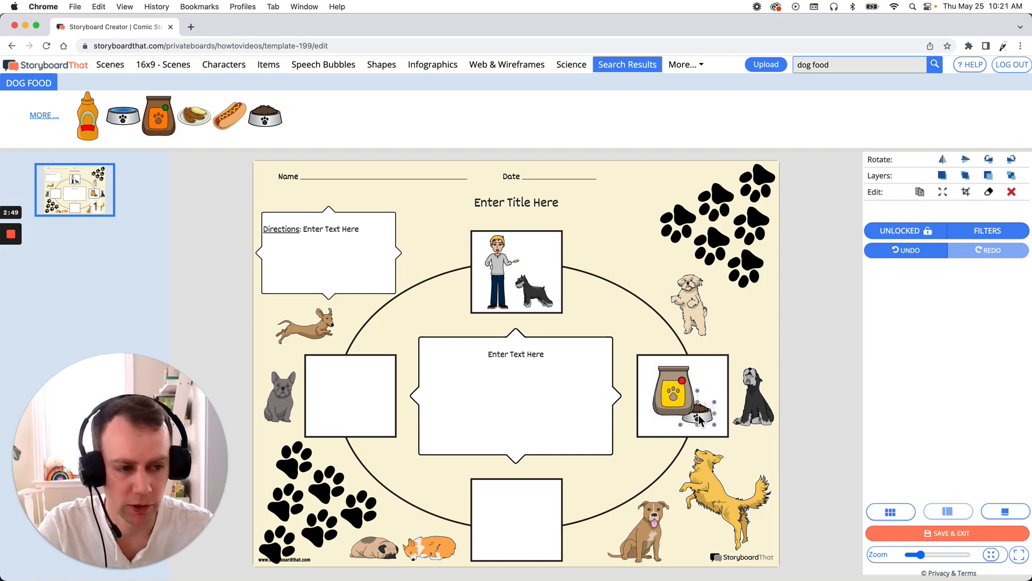
left_click(968, 178)
left_click(841, 220)
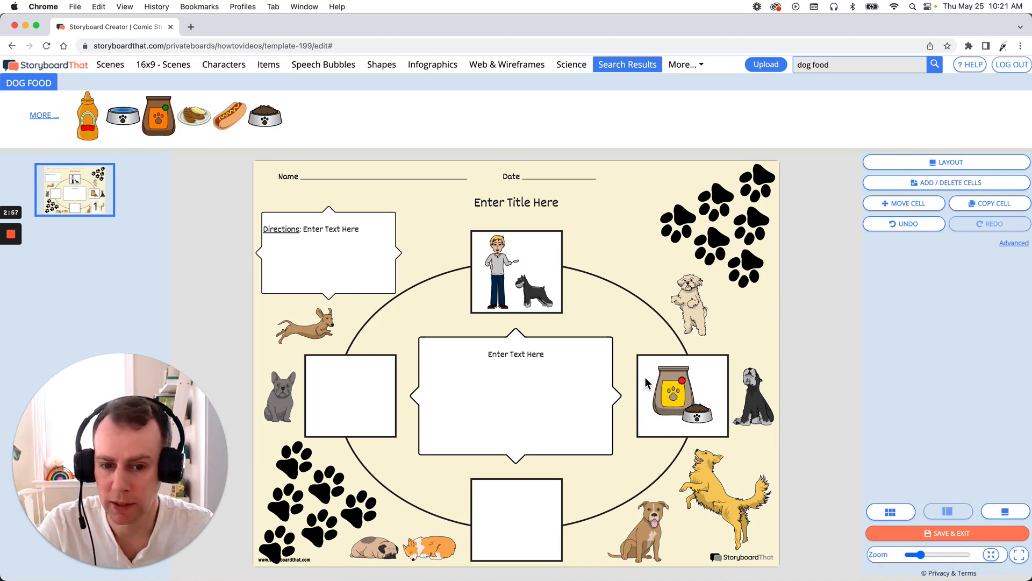
- Duplicate the schnauzer in the top box
left_click(537, 297)
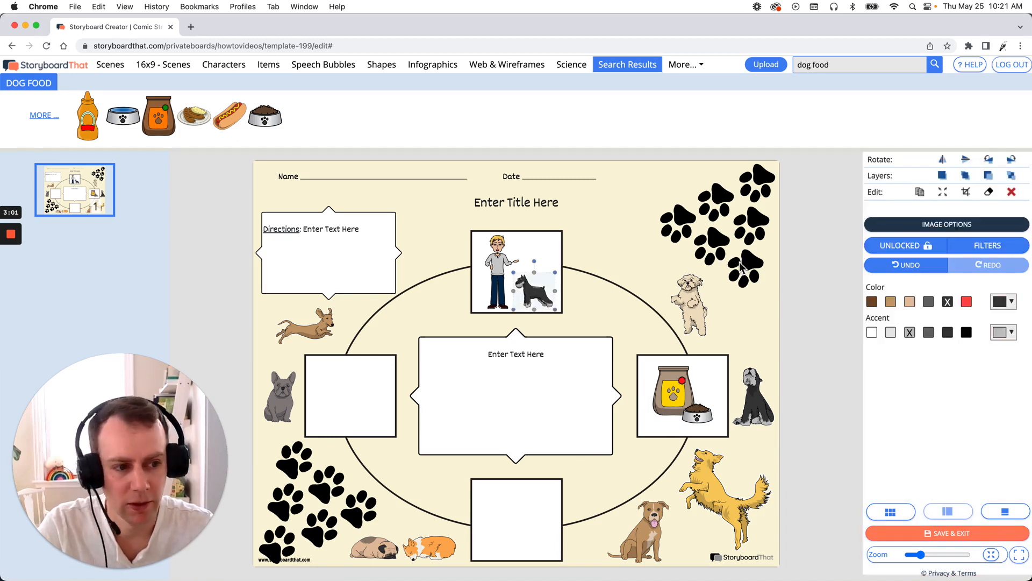
left_click(925, 191)
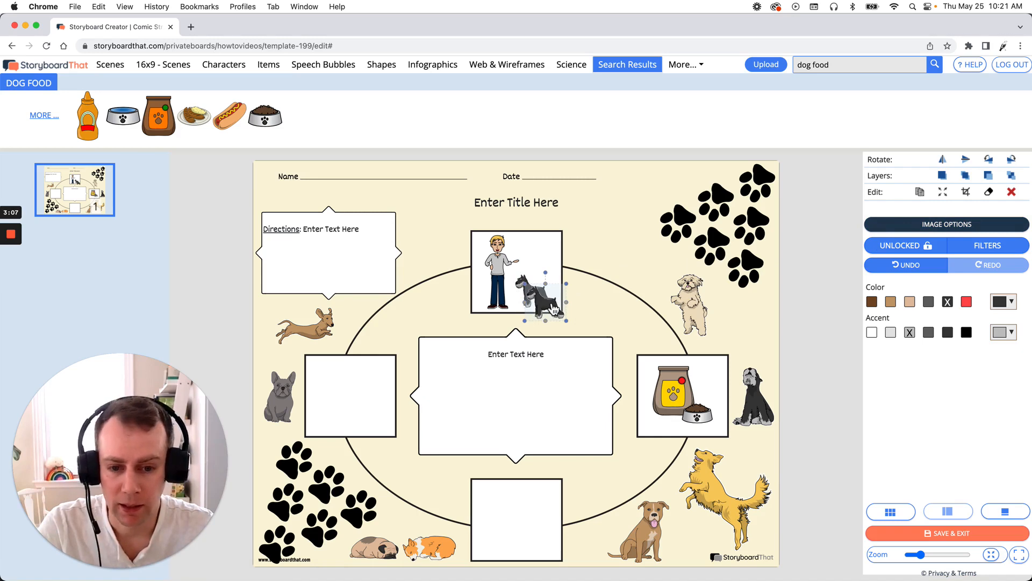
- Move the duplicated schnauzer into the bottom box and change its pose to lying down
left_click_drag(554, 310, 518, 532)
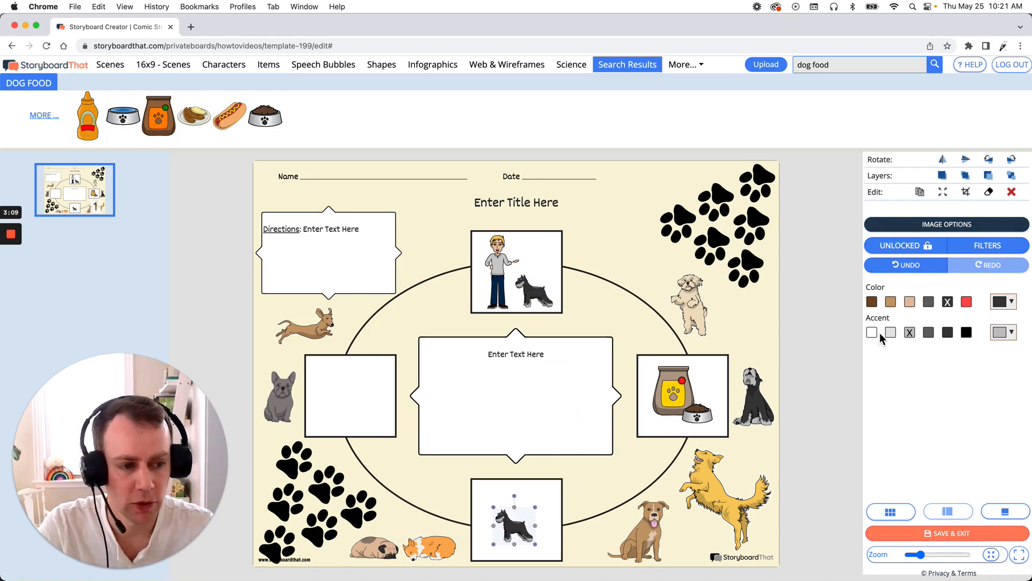
left_click(945, 229)
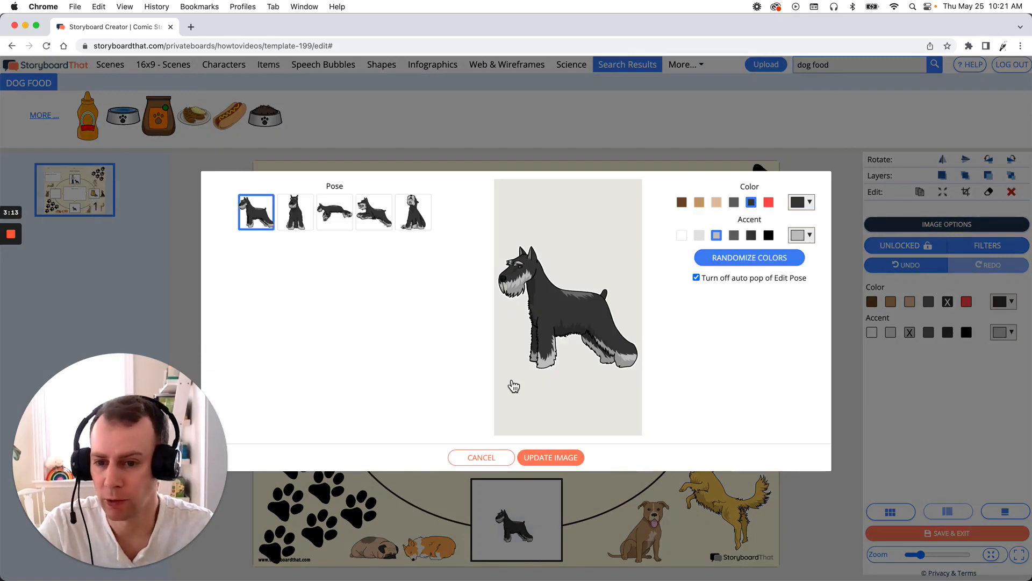
left_click(343, 219)
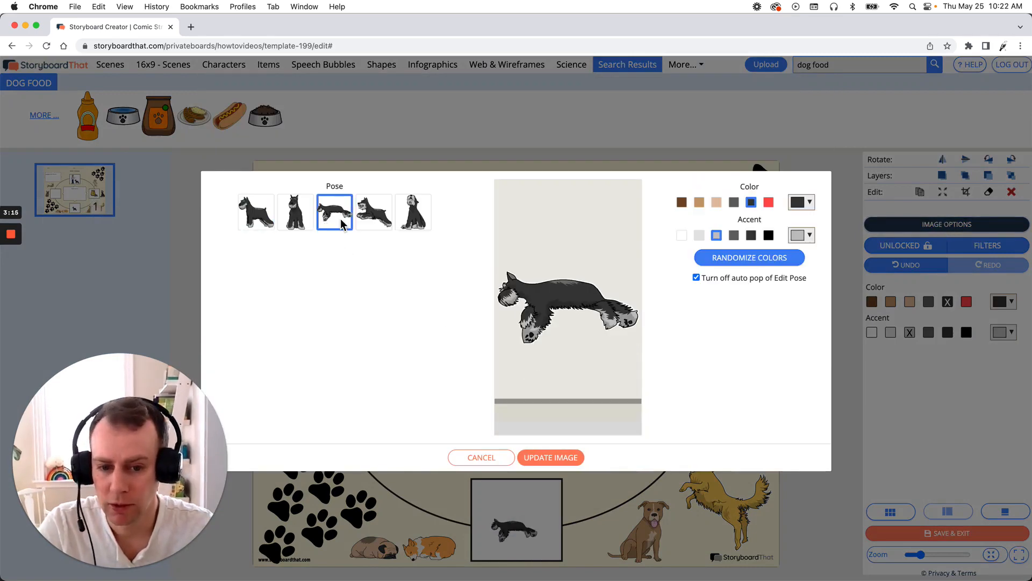
left_click(559, 456)
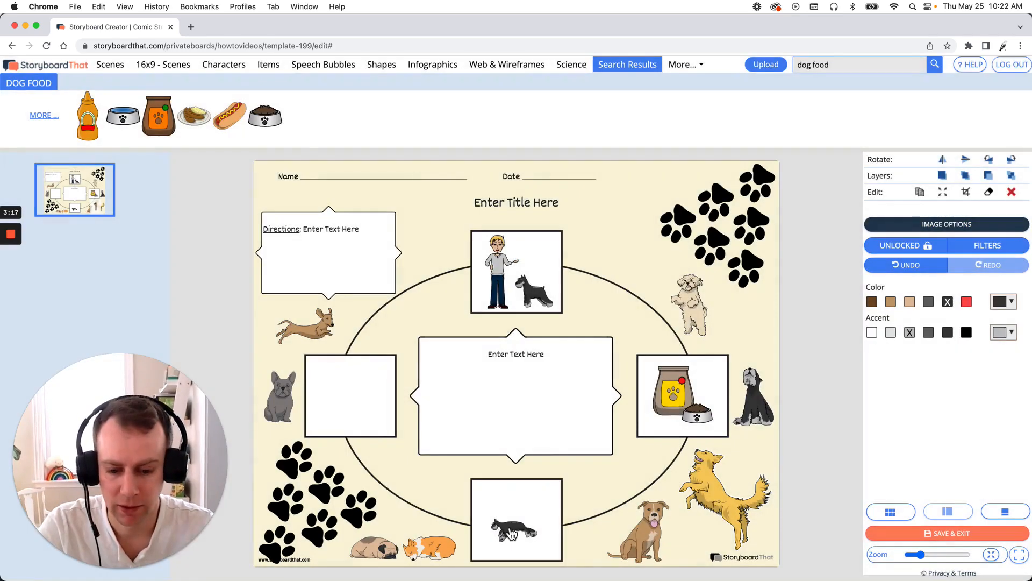
mouse_move(501, 522)
left_mouse_down()
mouse_move(473, 507)
mouse_move(520, 521)
left_mouse_up()
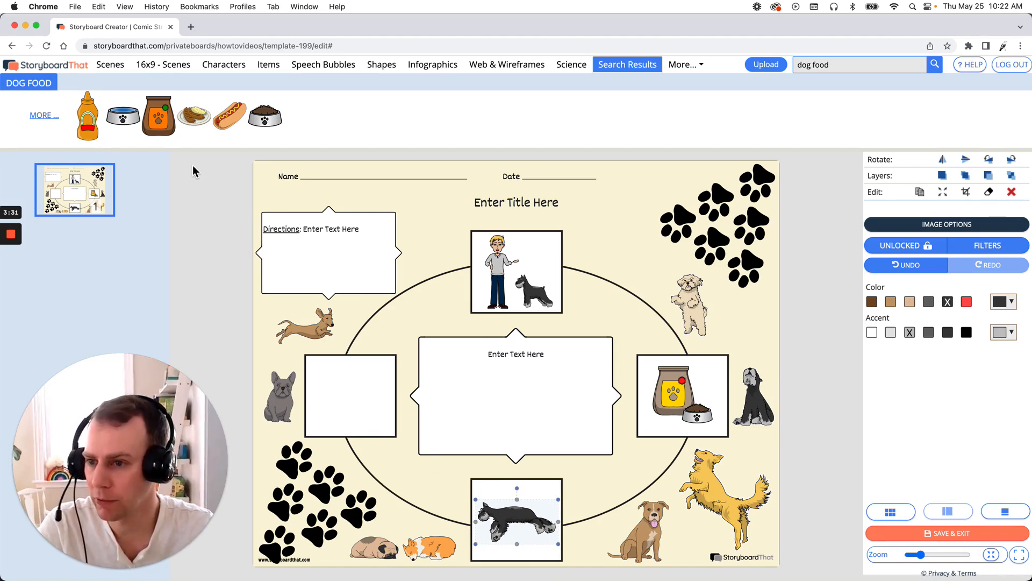
- Add the Country & Rustic park bench scene and resize it to fit inside the left box
left_click(115, 67)
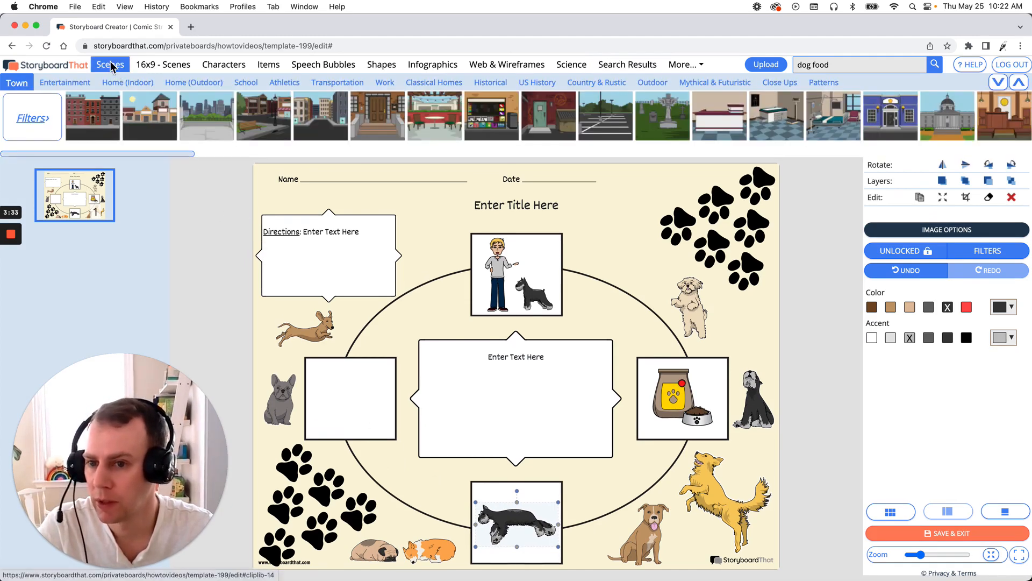
left_click(596, 83)
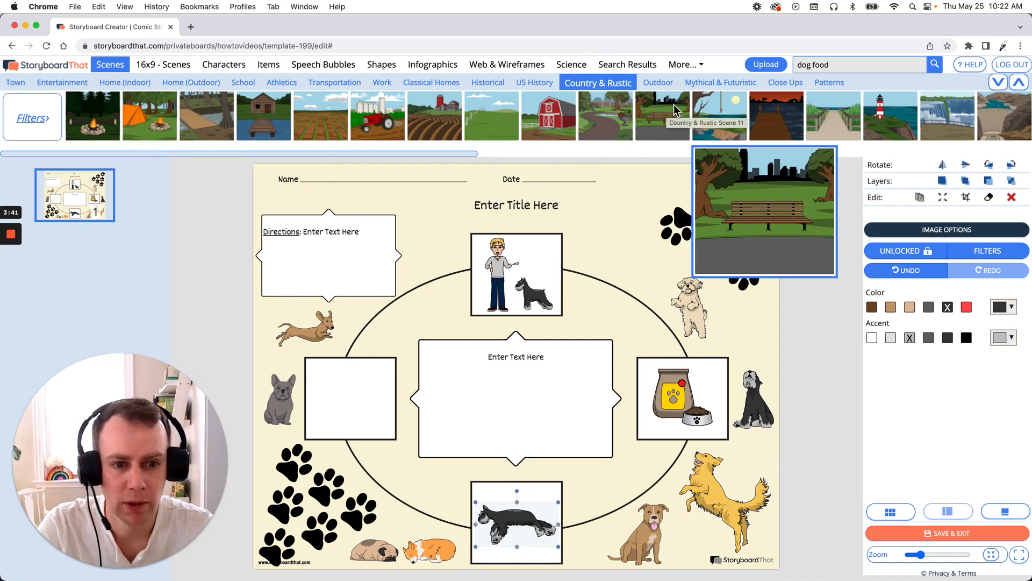
left_click_drag(669, 109, 355, 403)
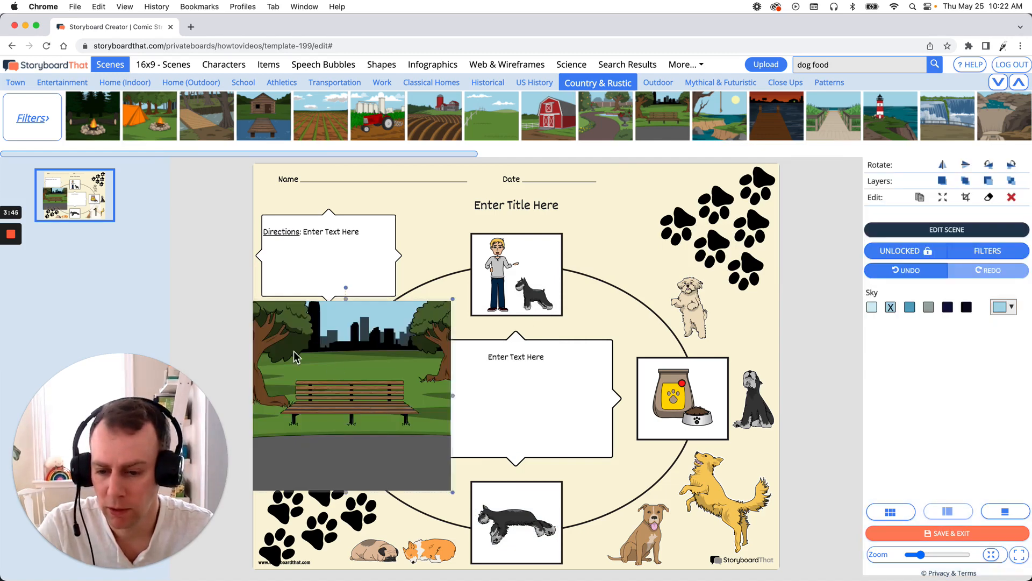
left_click_drag(293, 348, 356, 406)
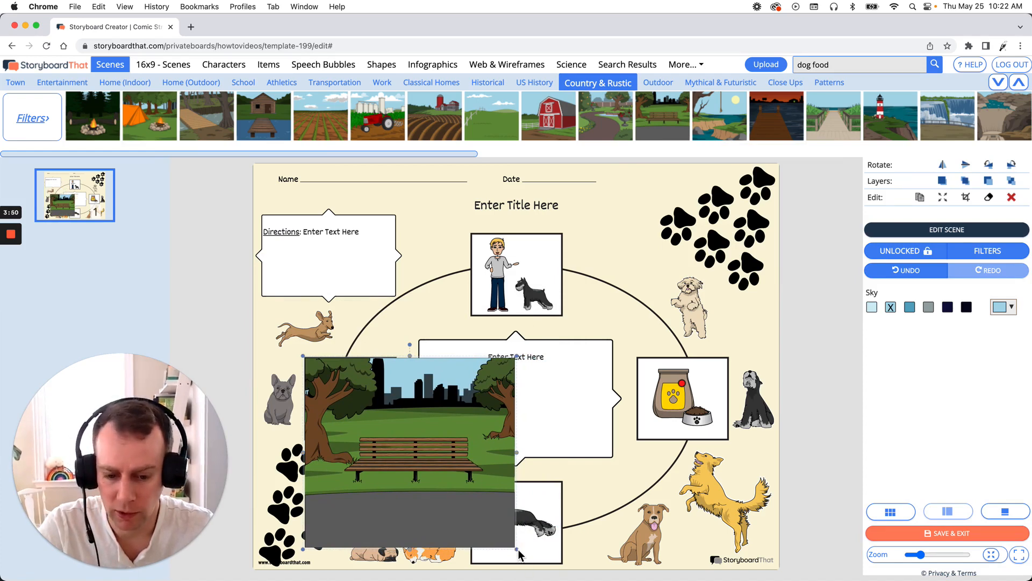
left_click_drag(518, 549, 398, 444)
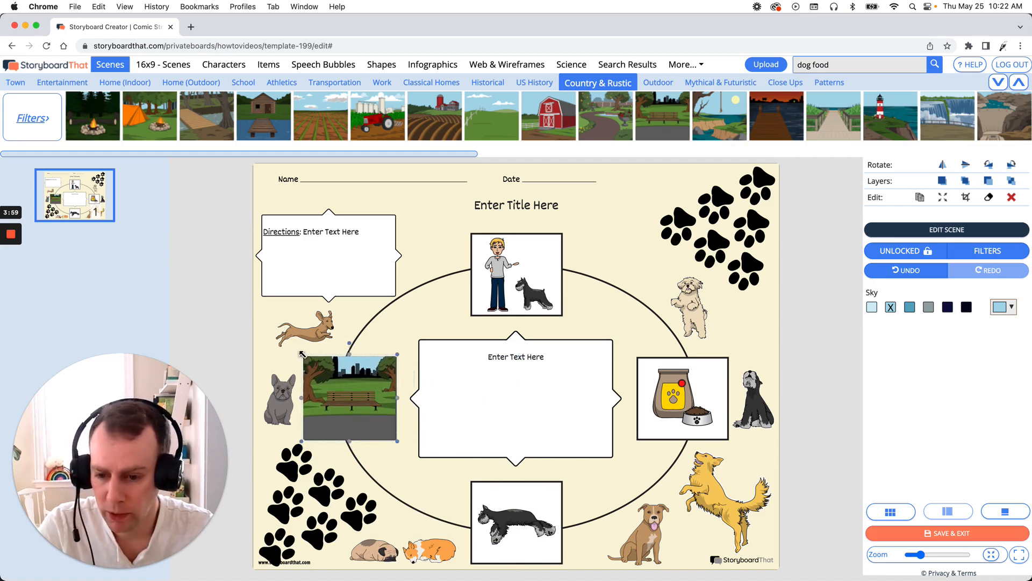
left_click_drag(303, 356, 304, 357)
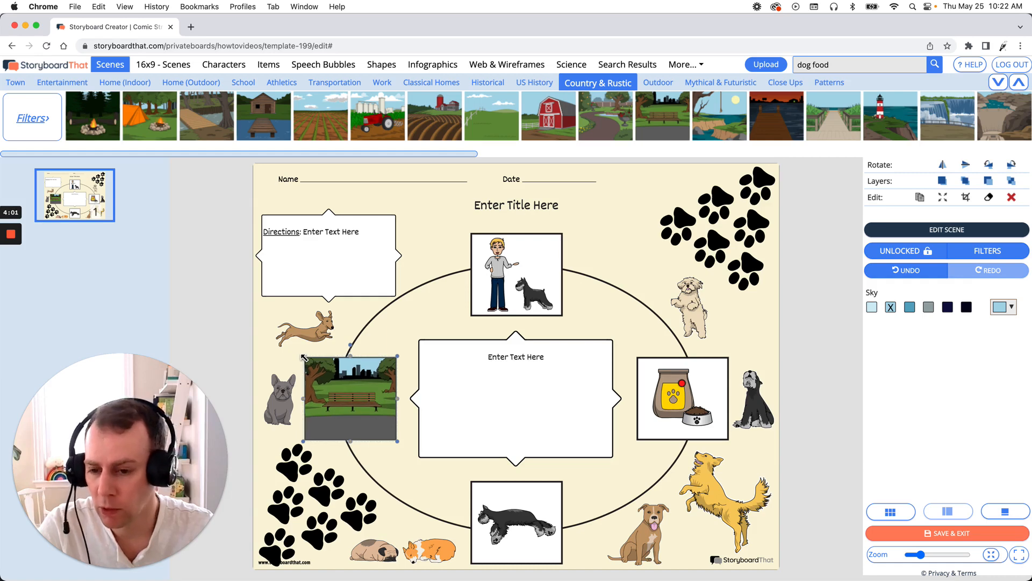
- Try red, blue and green overlay colors on the worksheet background, then remove the overlay
left_click(636, 284)
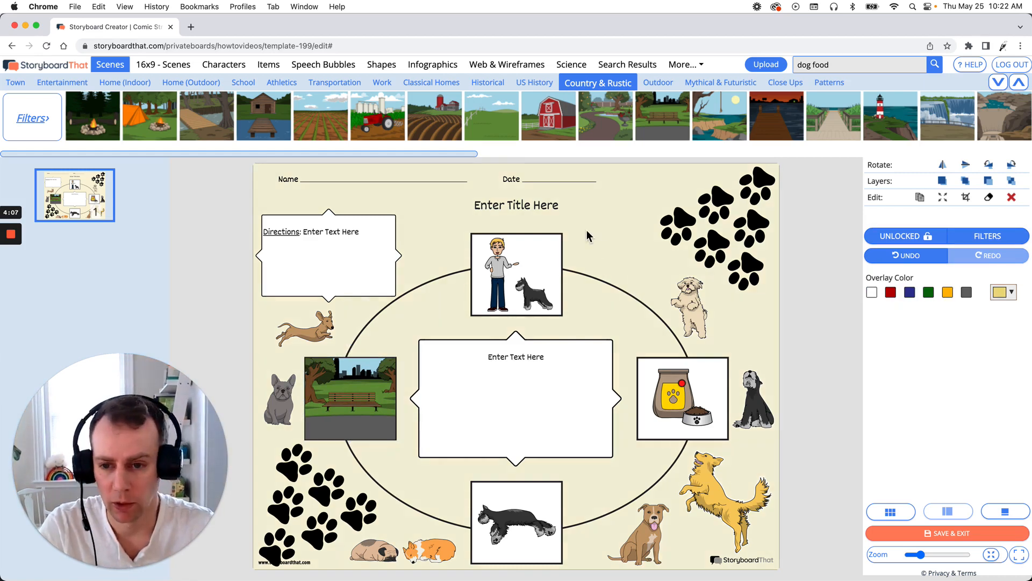
left_click(892, 294)
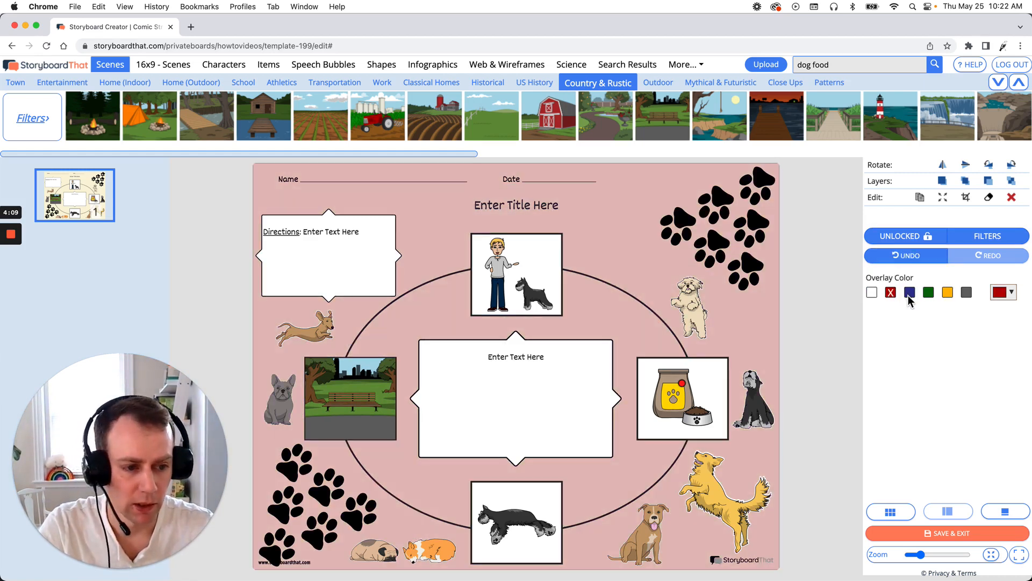
left_click(910, 294)
left_click(928, 295)
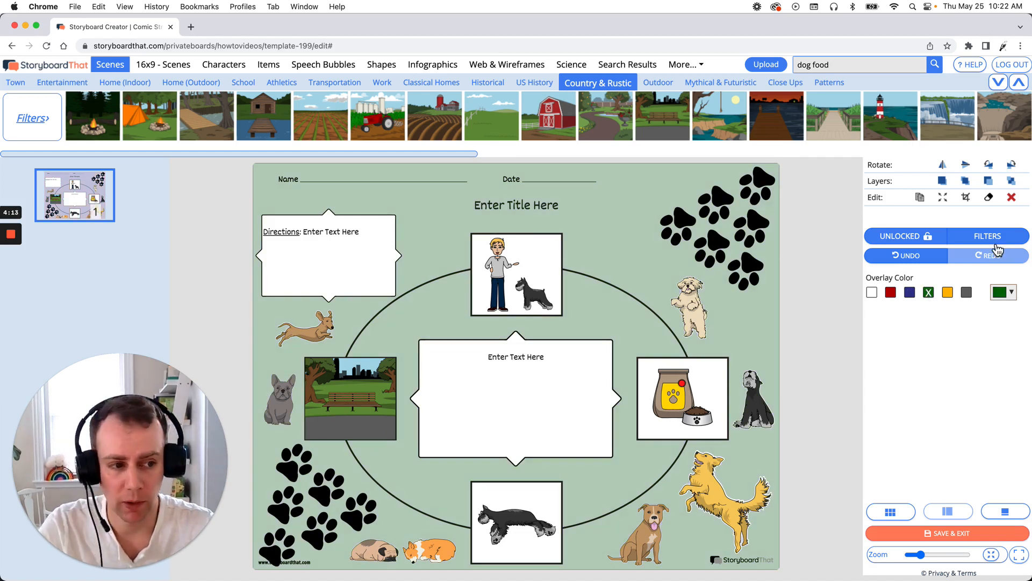
left_click(1027, 213)
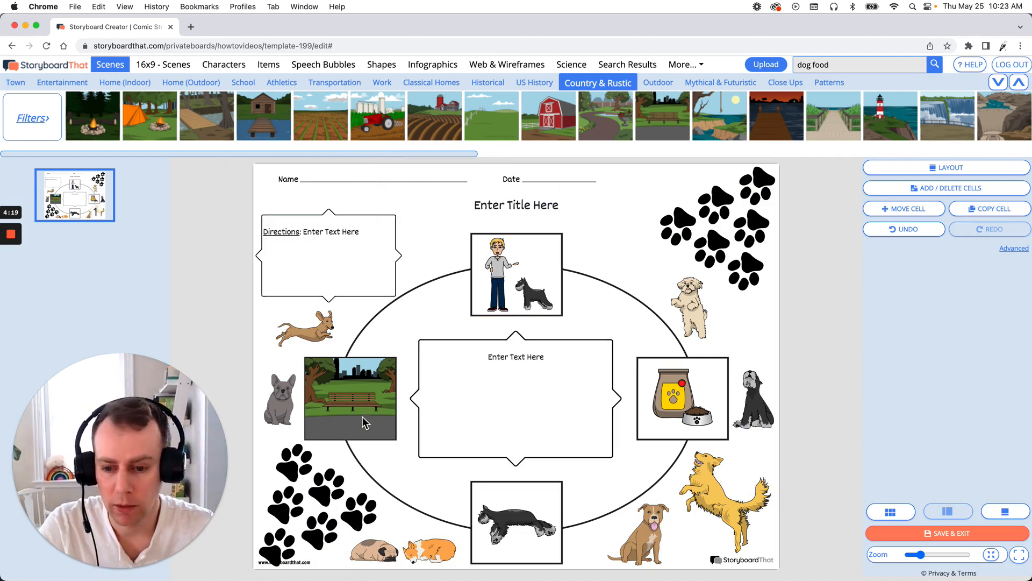
- Add the park bench scene again, stretch it to fill the whole page with Crop-to-Fill, and send it to the back
mouse_move(673, 119)
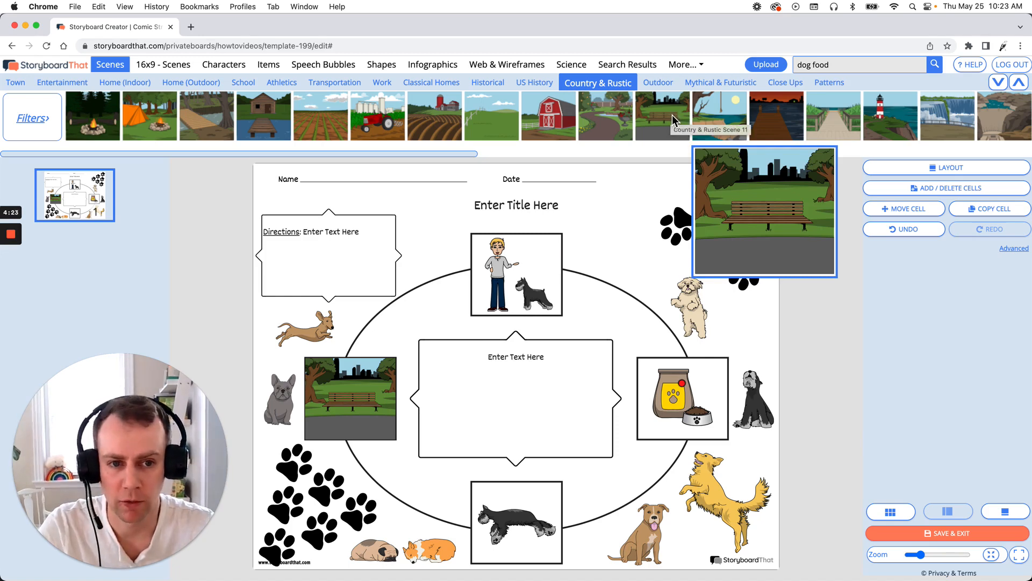
left_click_drag(671, 111, 395, 324)
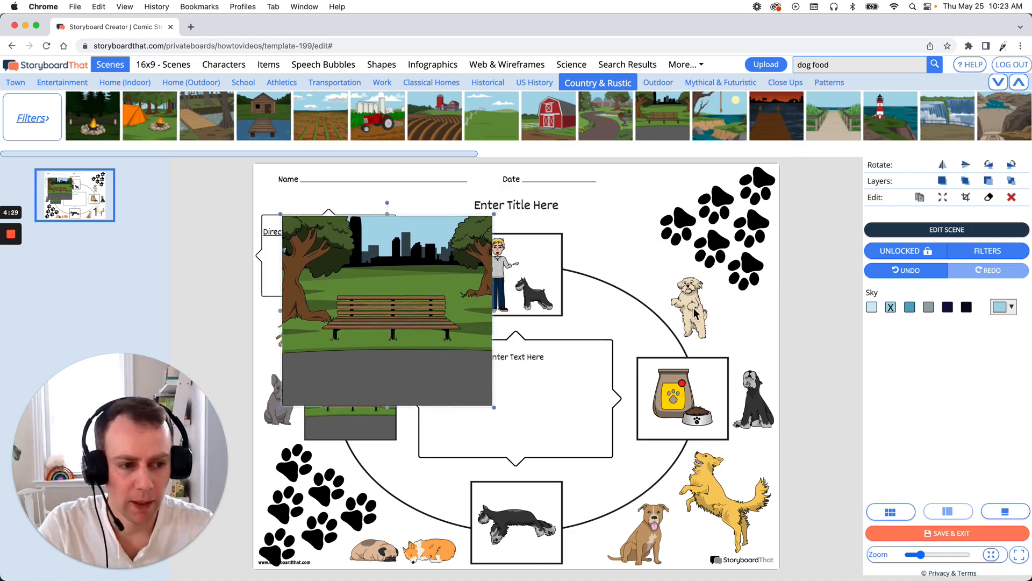
left_click(942, 197)
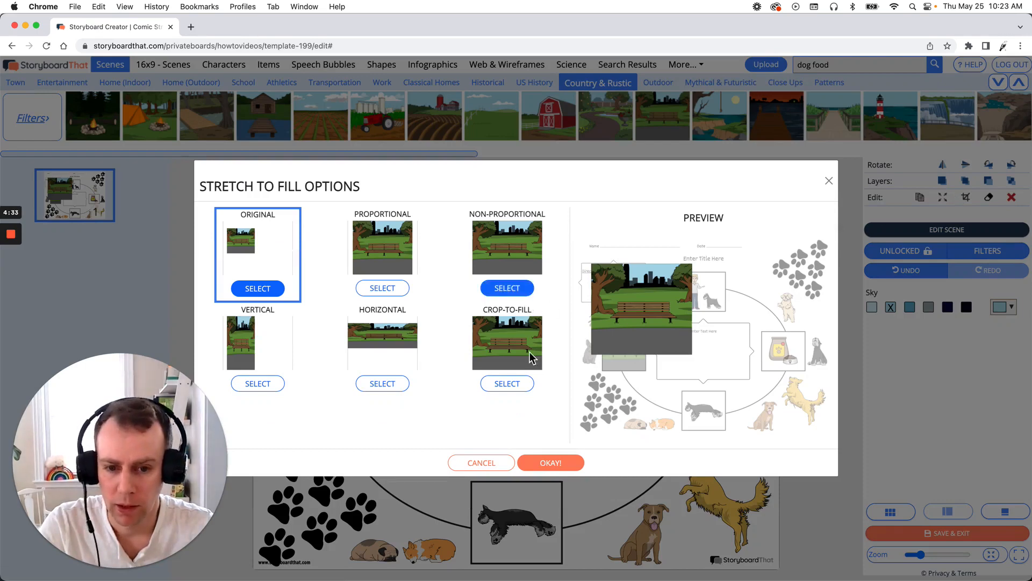
left_click(530, 387)
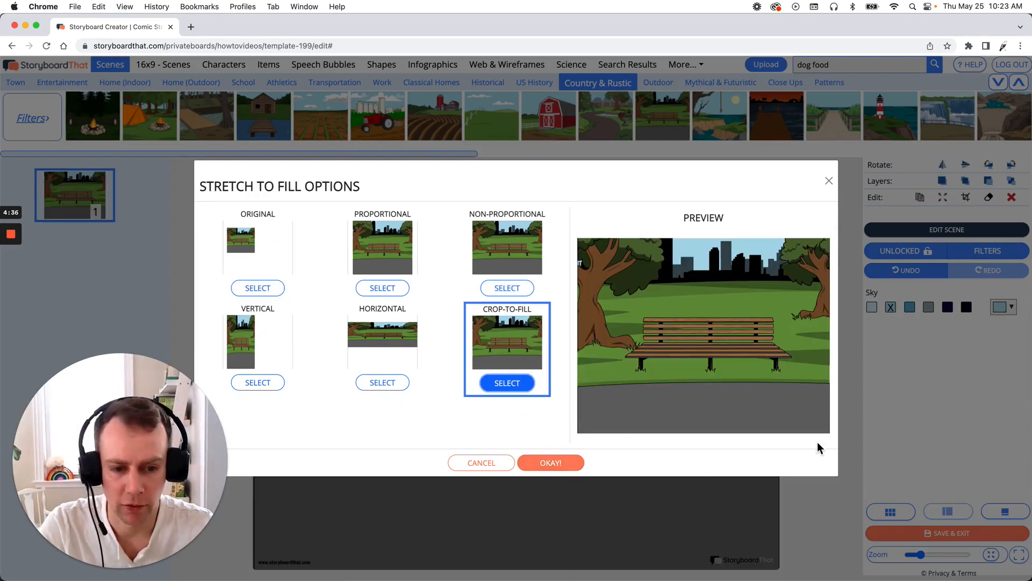
left_click(567, 463)
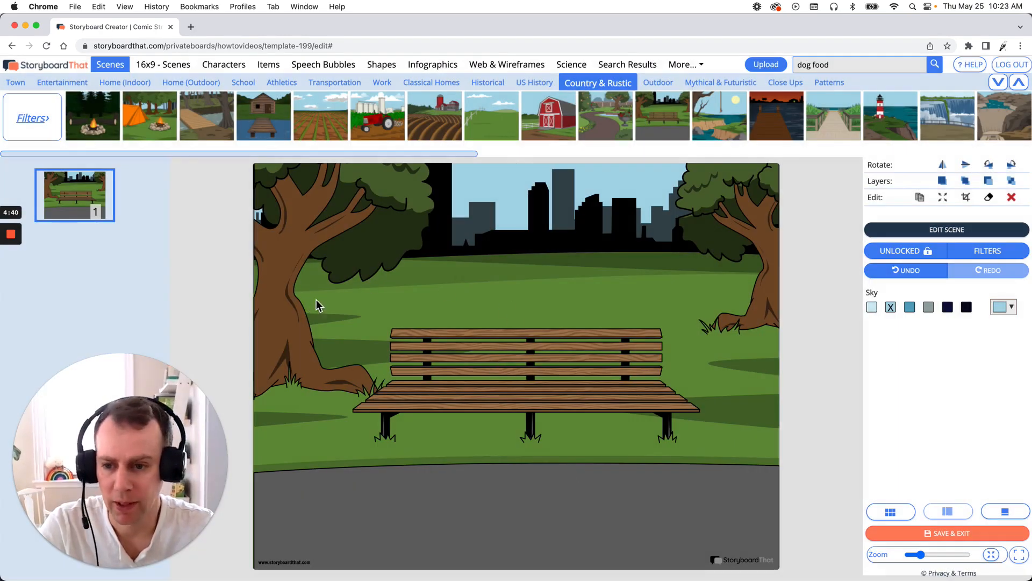
left_click(1013, 182)
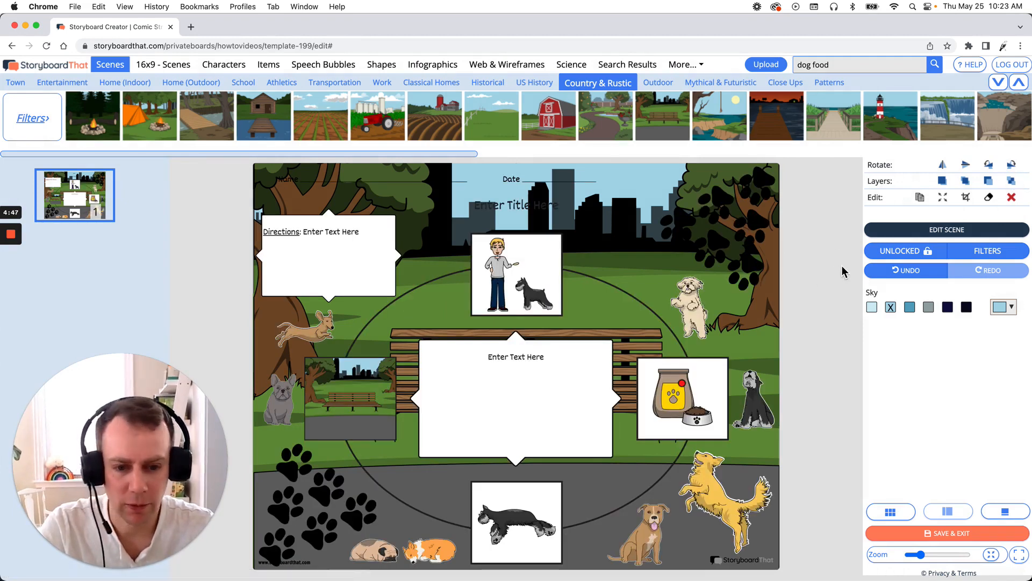
- Apply the Sepia filter to the full-page park background scene
left_click(993, 256)
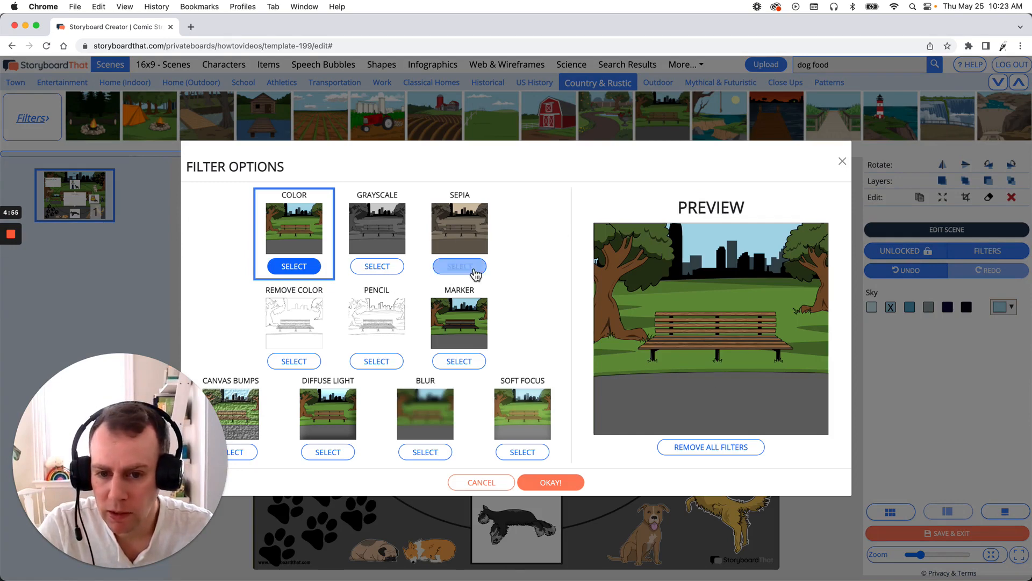
left_click(447, 274)
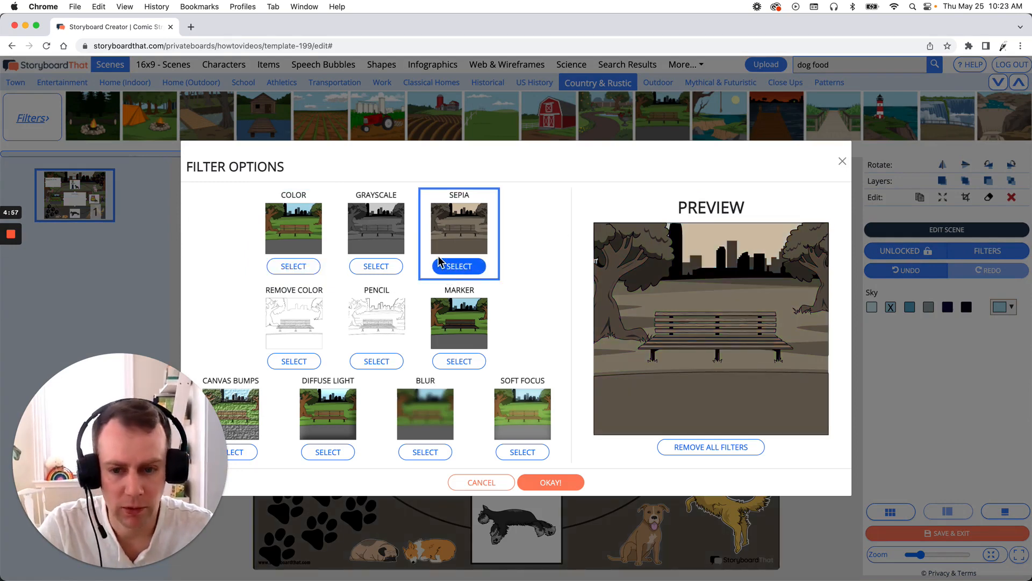
left_click(383, 267)
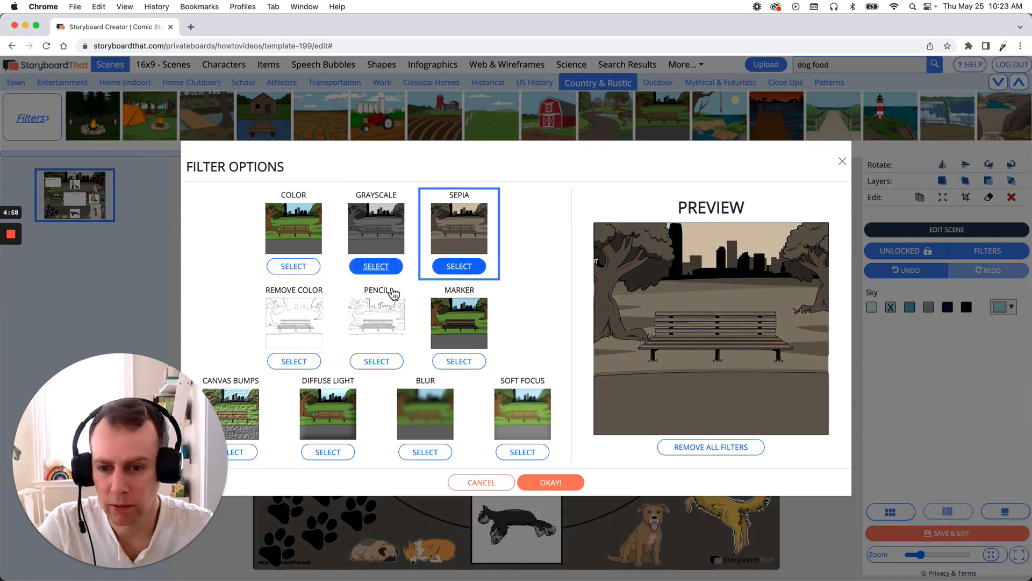
left_click(293, 361)
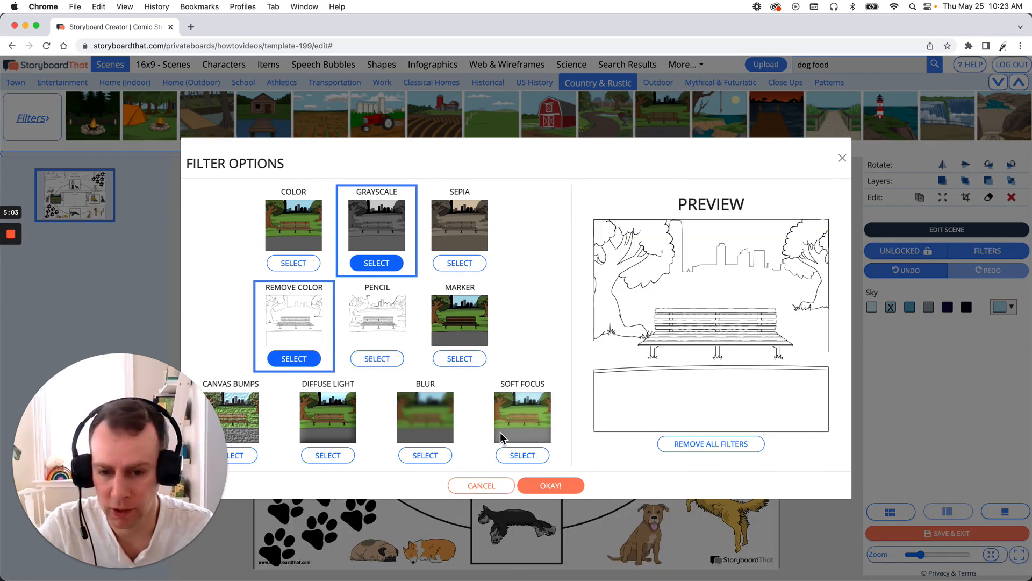
left_click(460, 263)
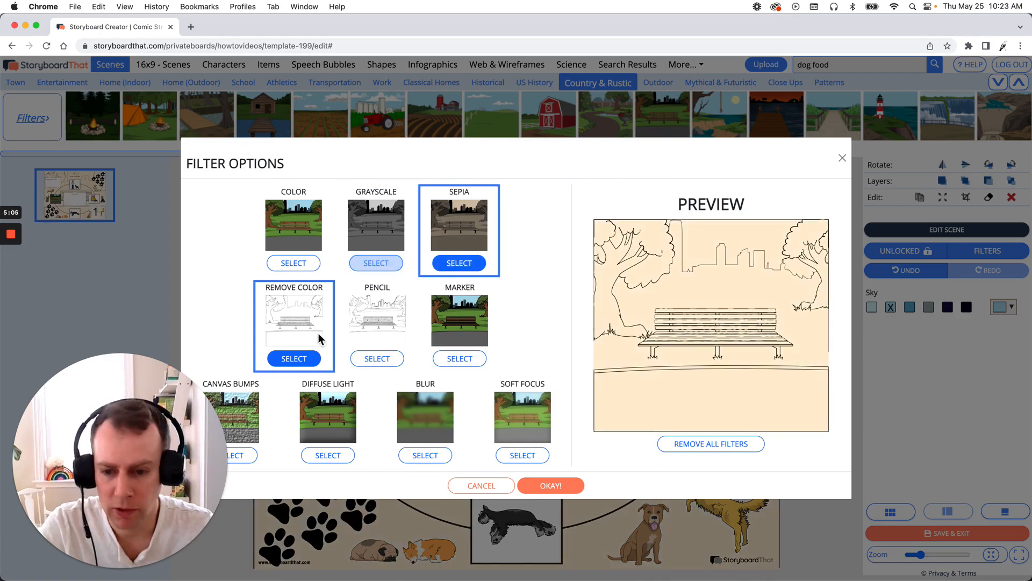
left_click(294, 358)
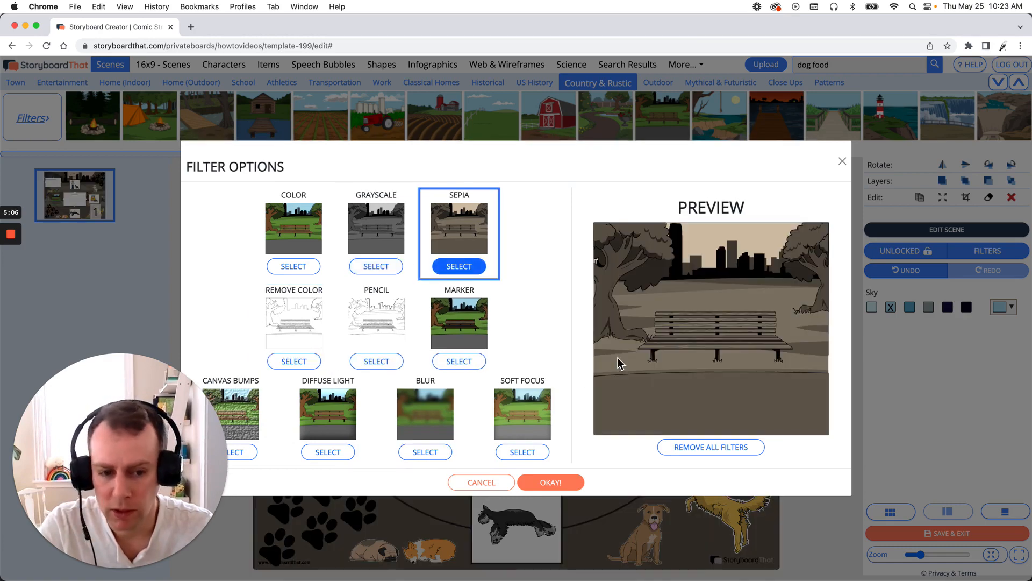
left_click(551, 482)
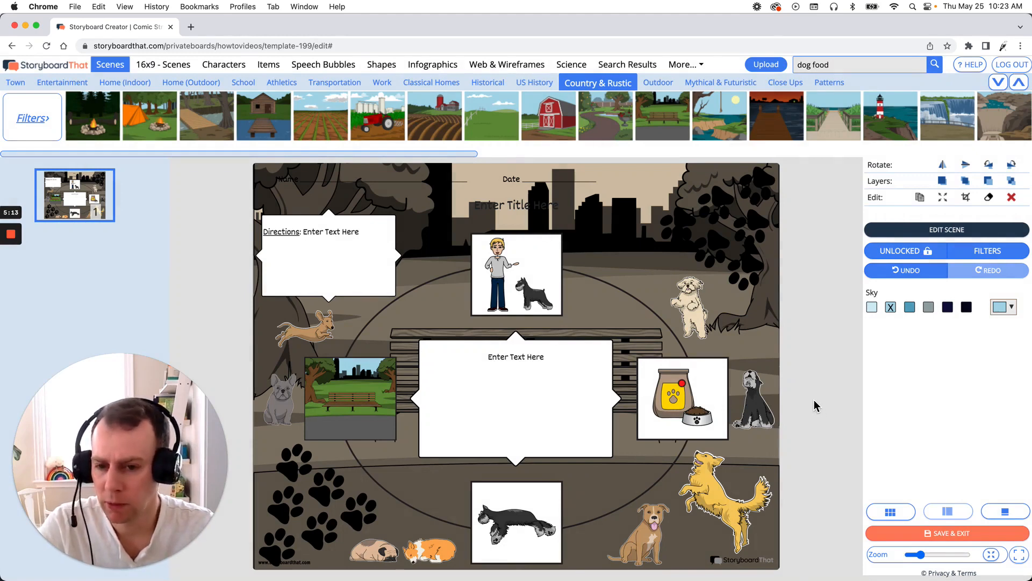
- Replace the title placeholder with "A day in the life of my dog"
left_click(499, 209)
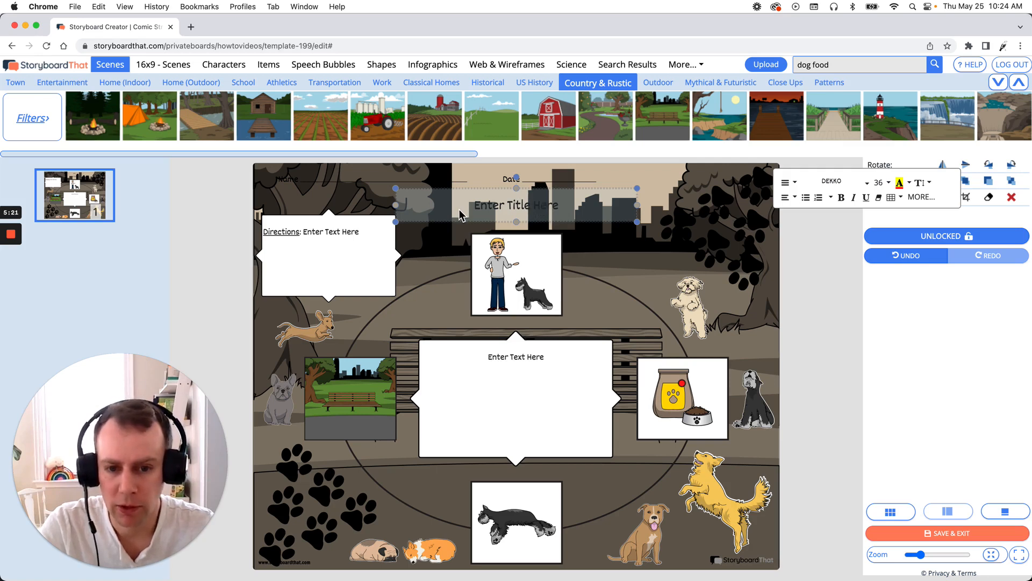
double_click(480, 210)
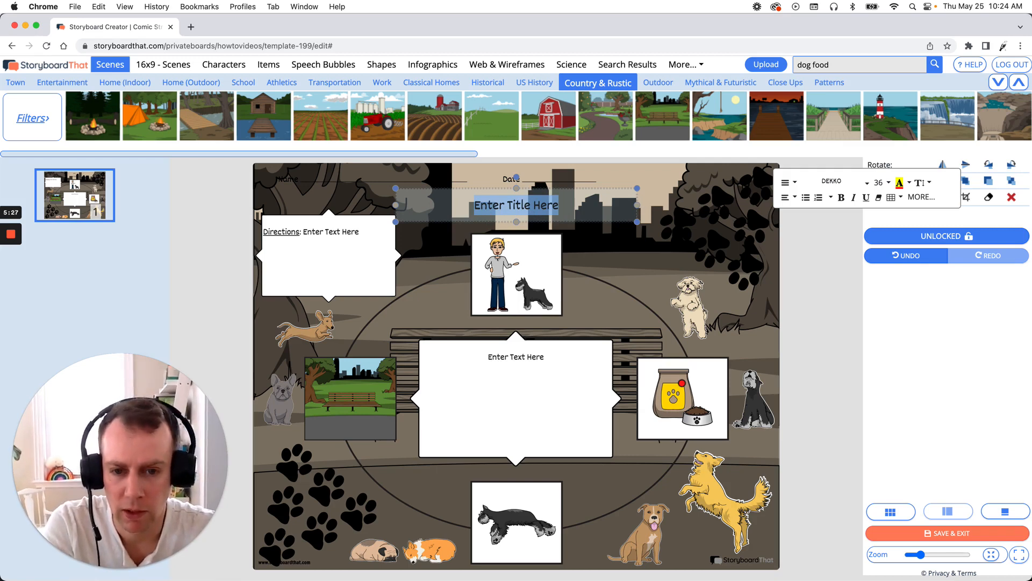
type("A day in the lif")
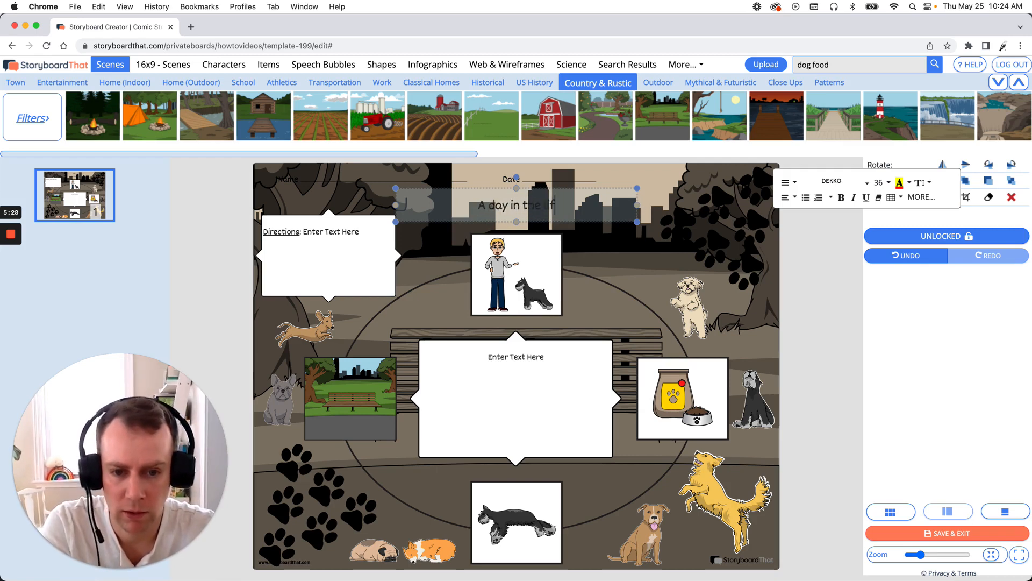
type("e of my dog")
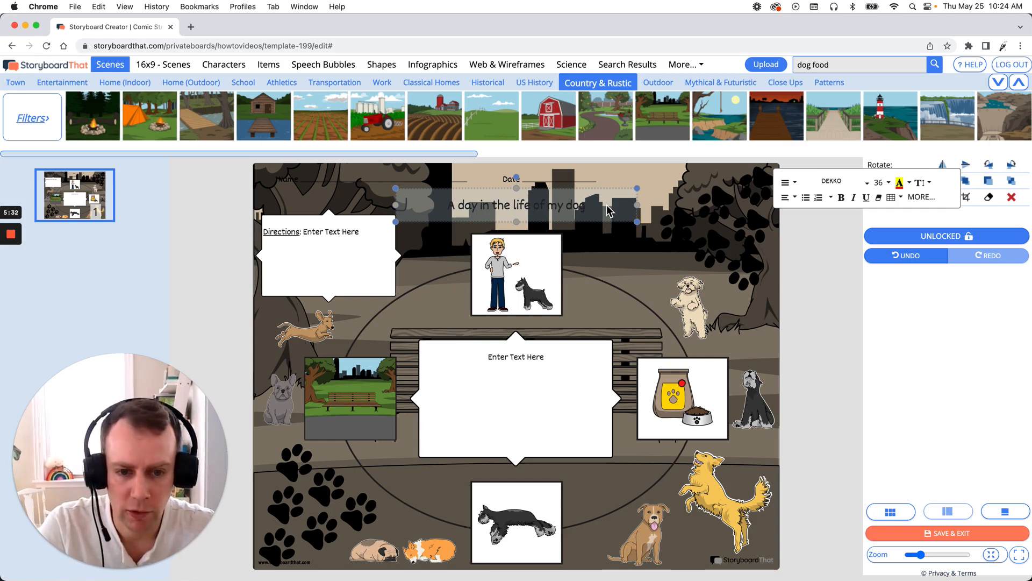
- Set the title text color to white
left_click_drag(608, 211, 437, 217)
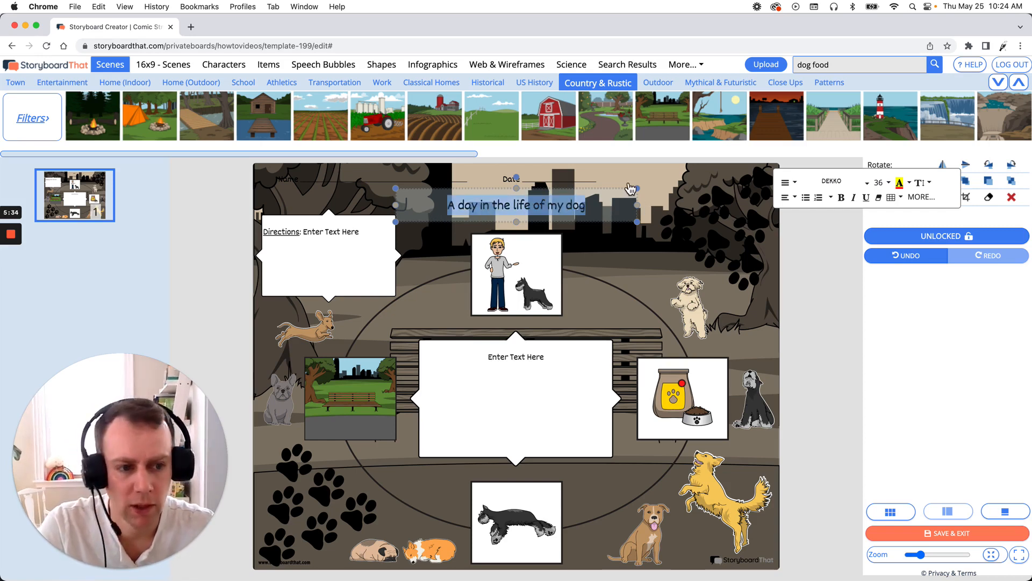
left_click(910, 183)
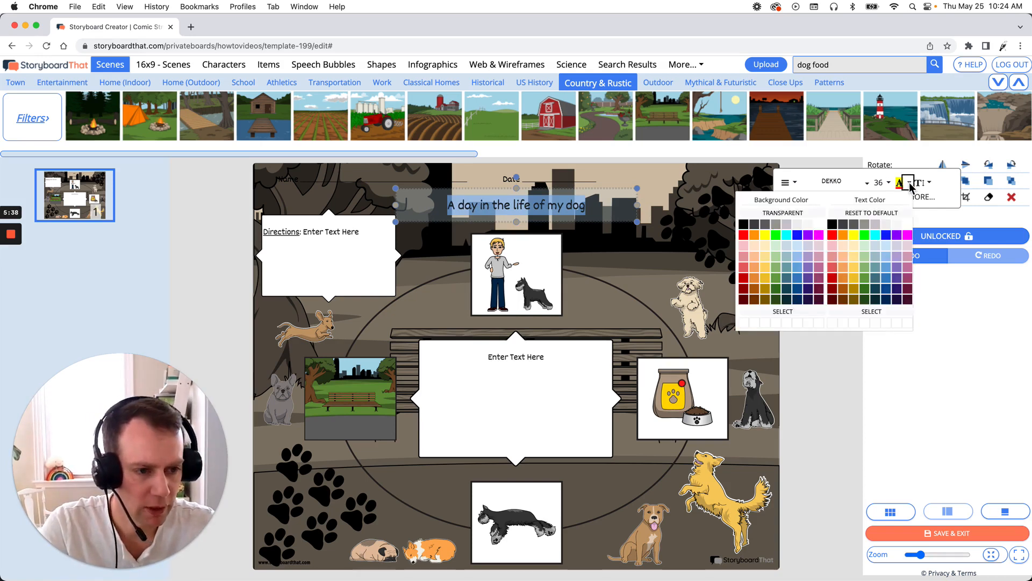
left_click(909, 226)
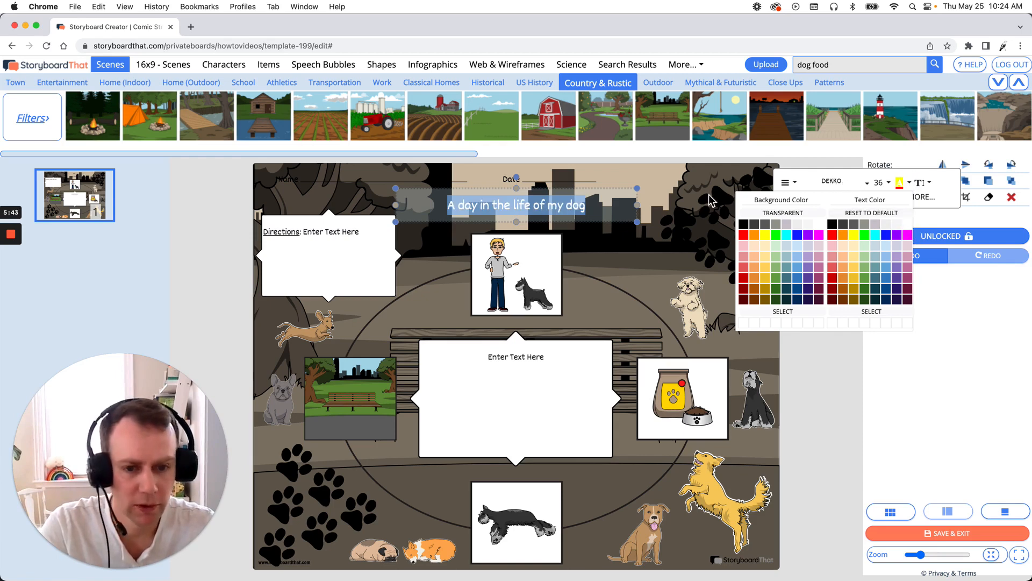
- Change the title's font to Alfa Slab One and set its size to 48
left_click(863, 183)
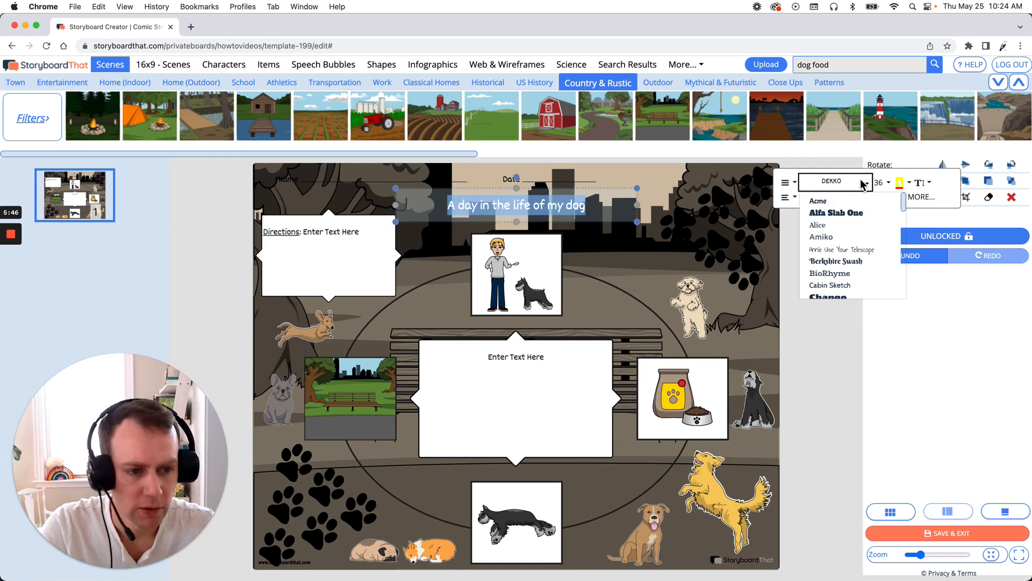
left_click(847, 213)
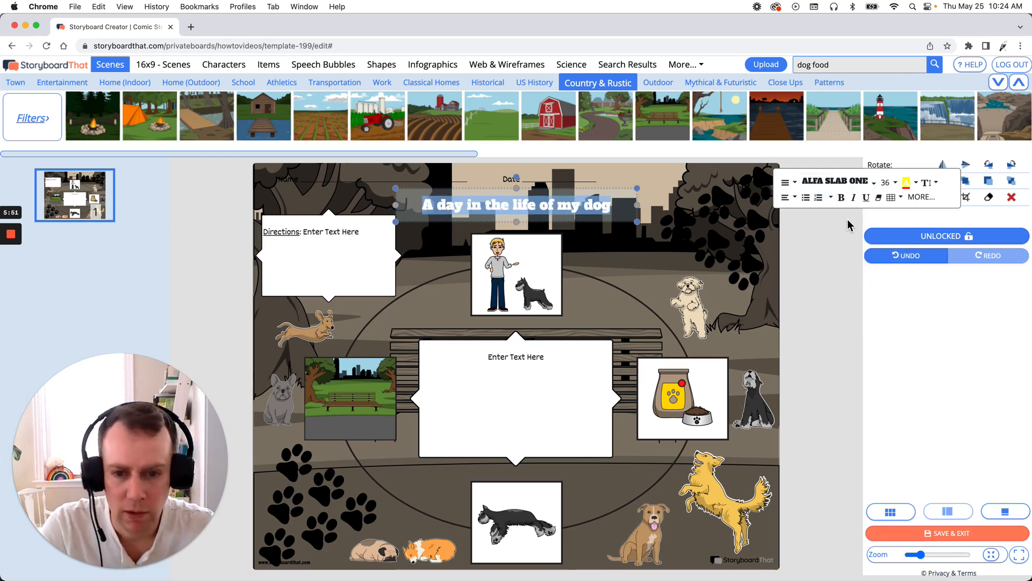
left_click(895, 183)
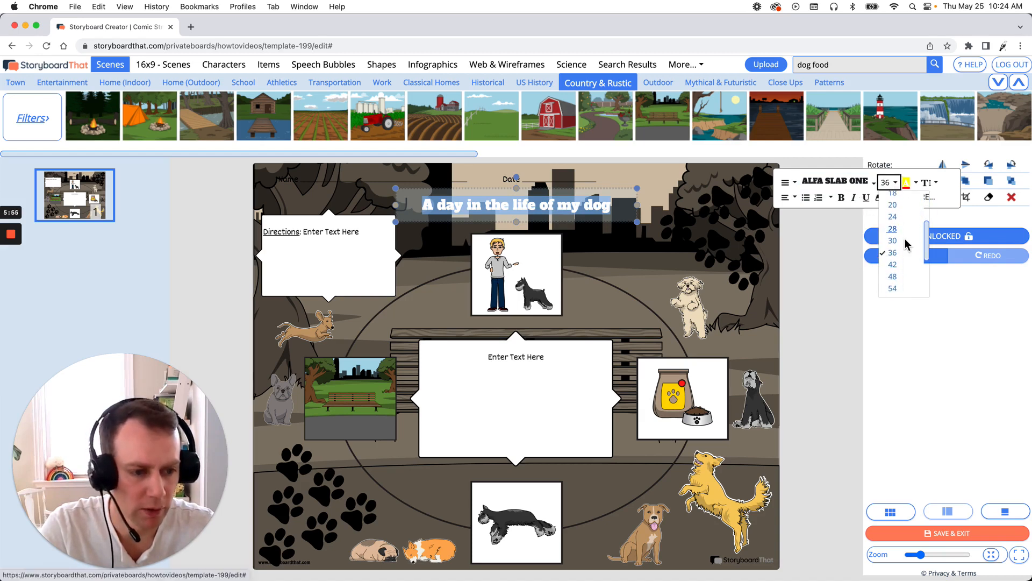
left_click(893, 256)
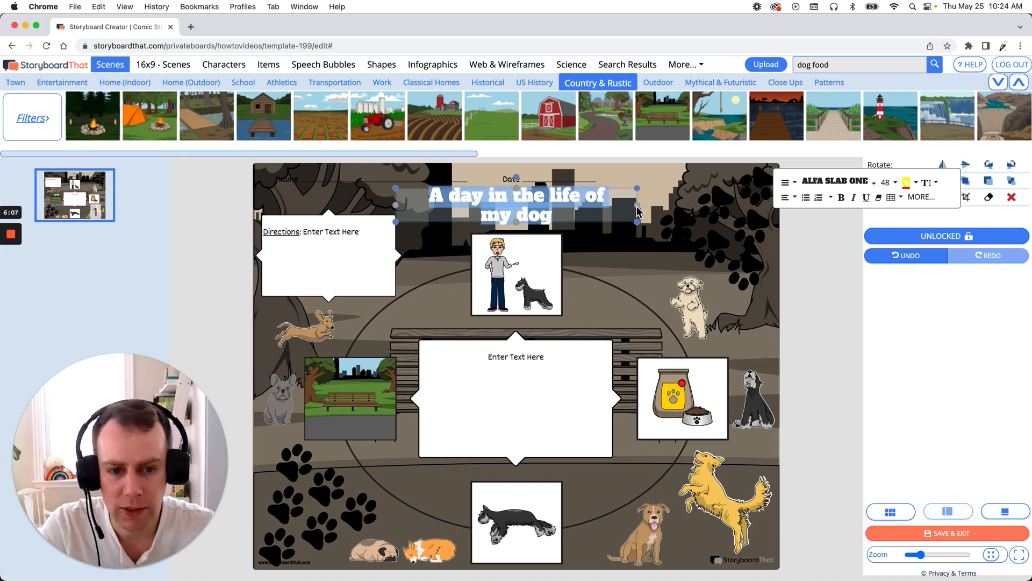
- Widen the title text box on both sides so the title fits on a single line
left_click_drag(640, 212, 685, 208)
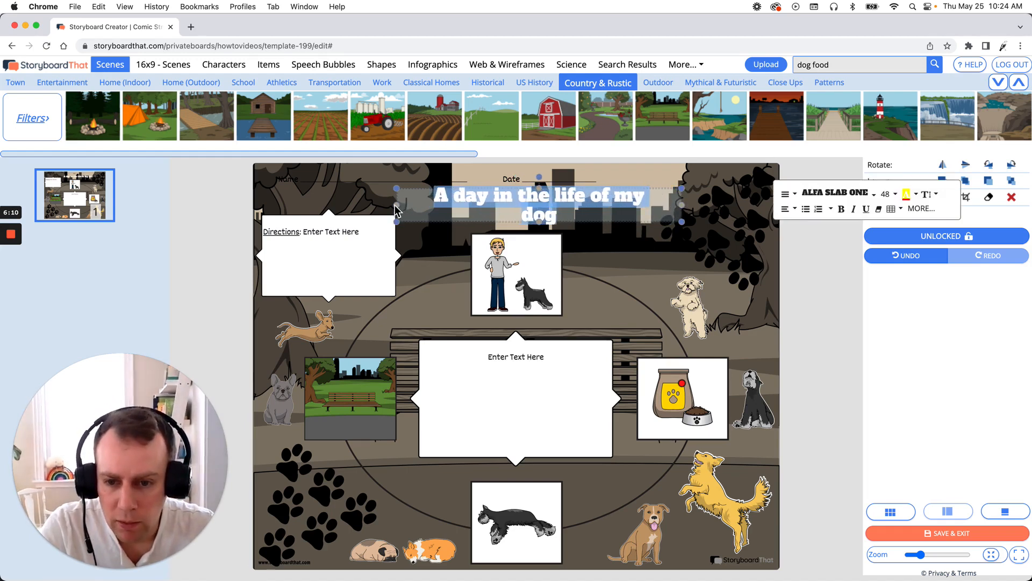
left_click_drag(397, 207, 356, 211)
left_click(492, 209)
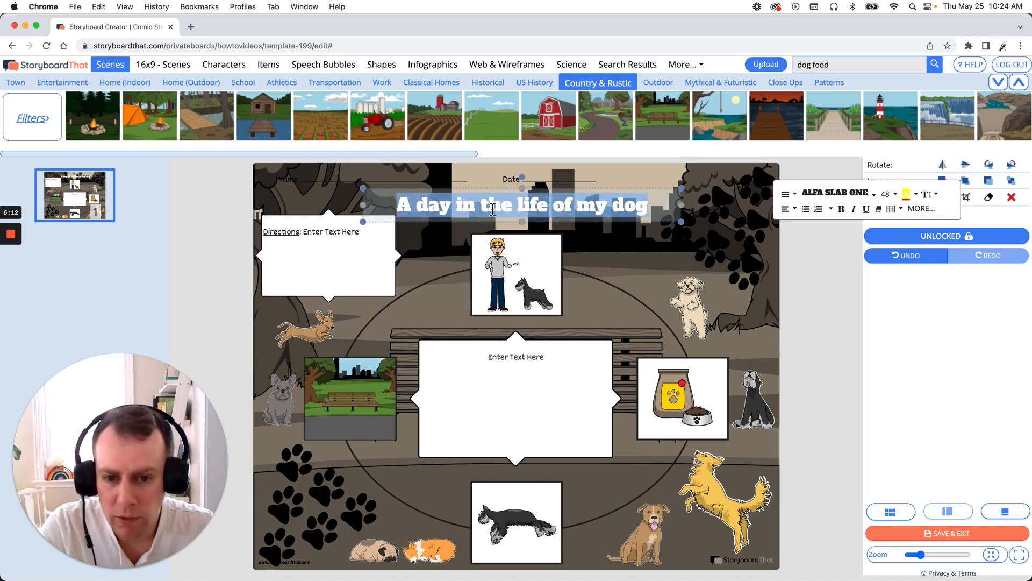
left_click(495, 211)
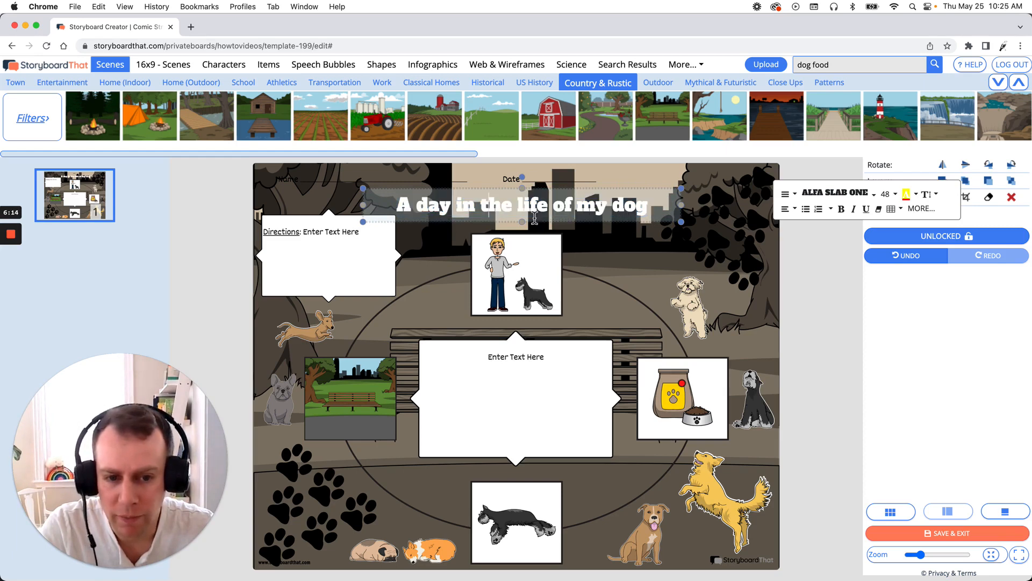
- Move the title slightly lower and to the right near the top of the page, then deselect it
left_click(834, 274)
left_click_drag(564, 217, 592, 228)
left_click(815, 264)
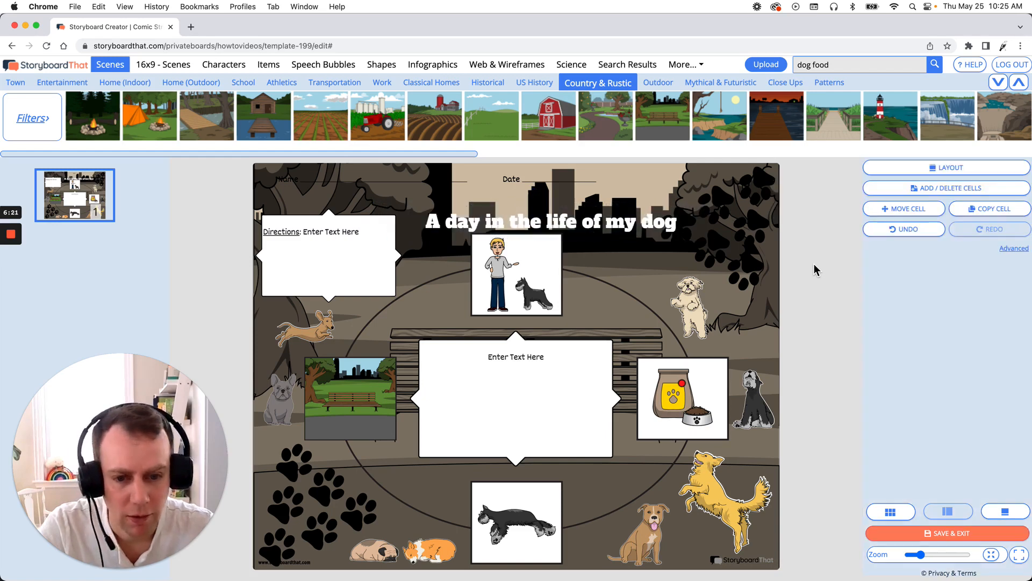